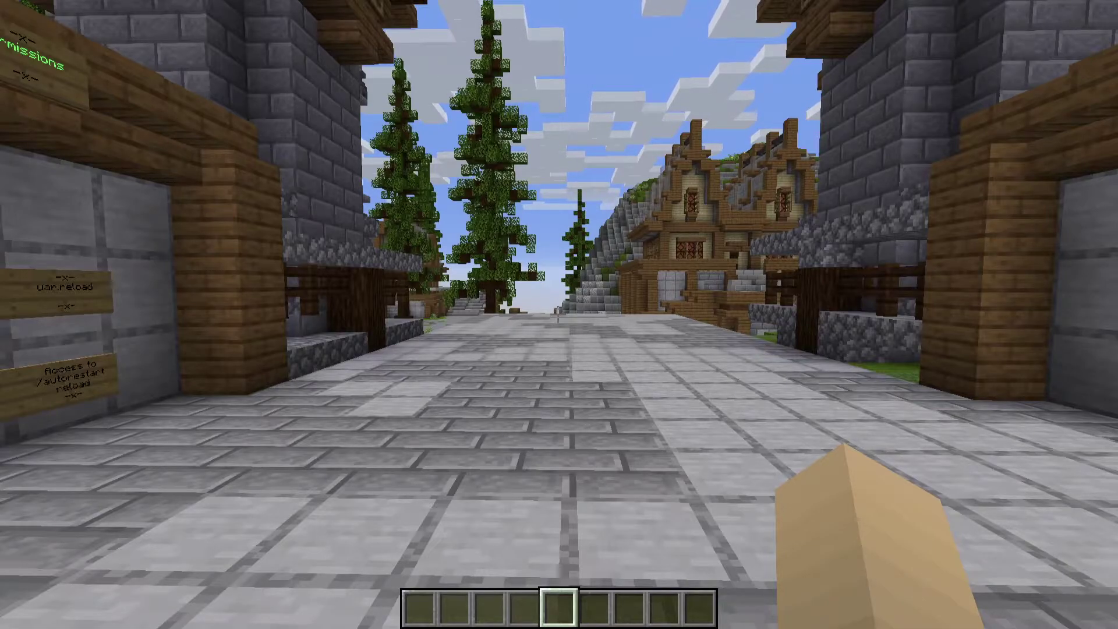
Walk up to the sign wall listing /ar now, /ar time, /ar stop, /ar reload and /ar version.
{"action": "key", "text": "w"}
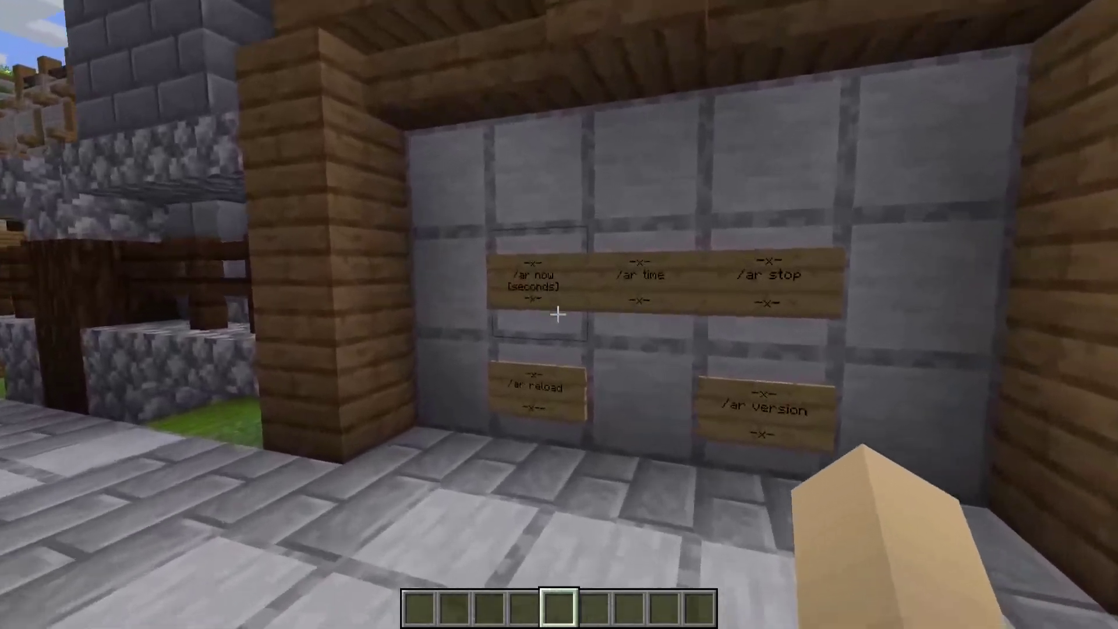
{"action": "key", "text": "w"}
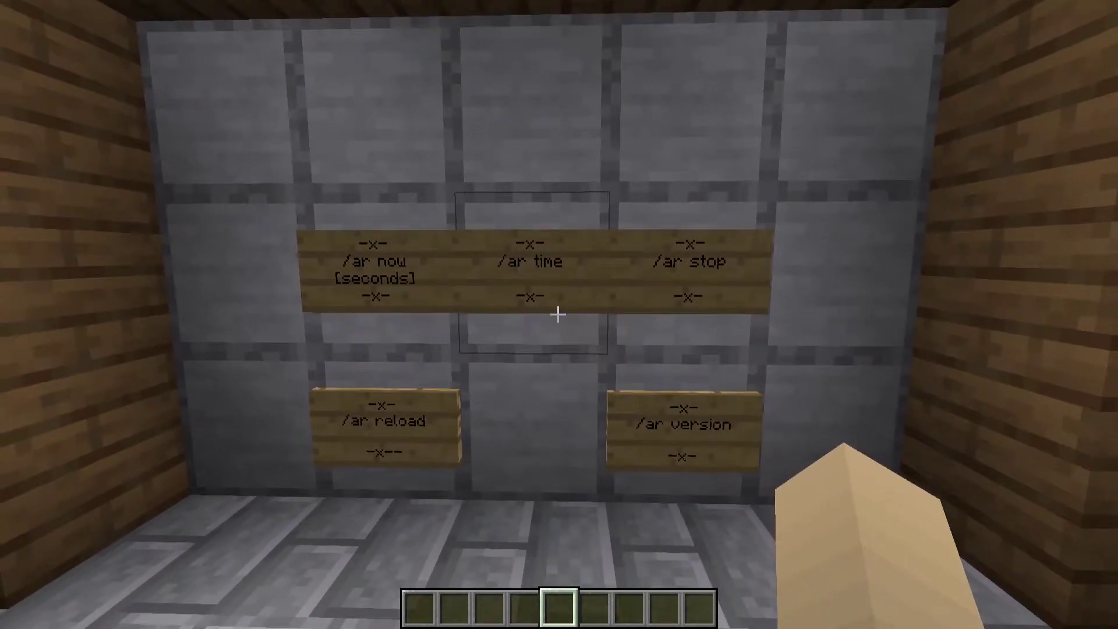
Look over the command signs and run /ar time to check the next restart.
{"action": "key", "text": "s"}
{"action": "right_click", "coordinate": [558, 314]}
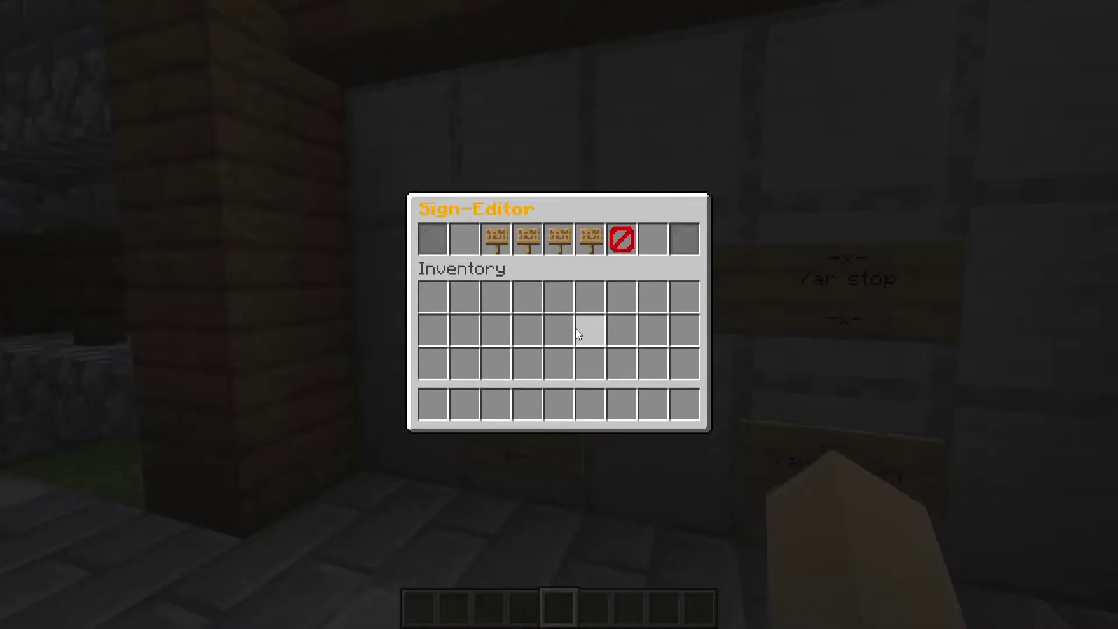
{"action": "key", "text": "Escape"}
{"action": "key", "text": "w"}
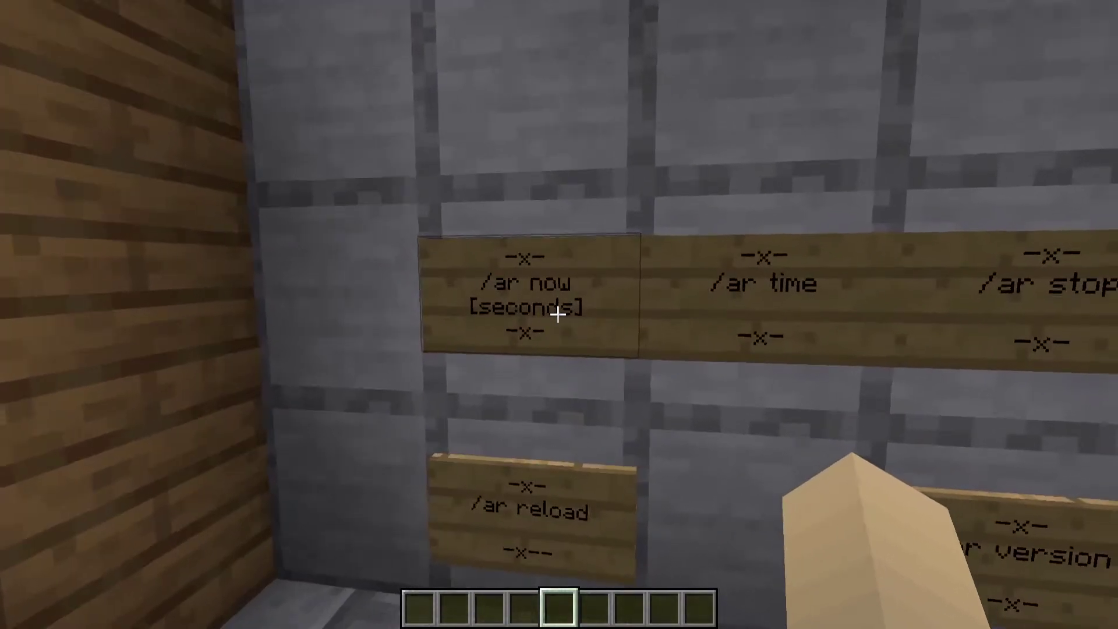
{"action": "key", "text": "s"}
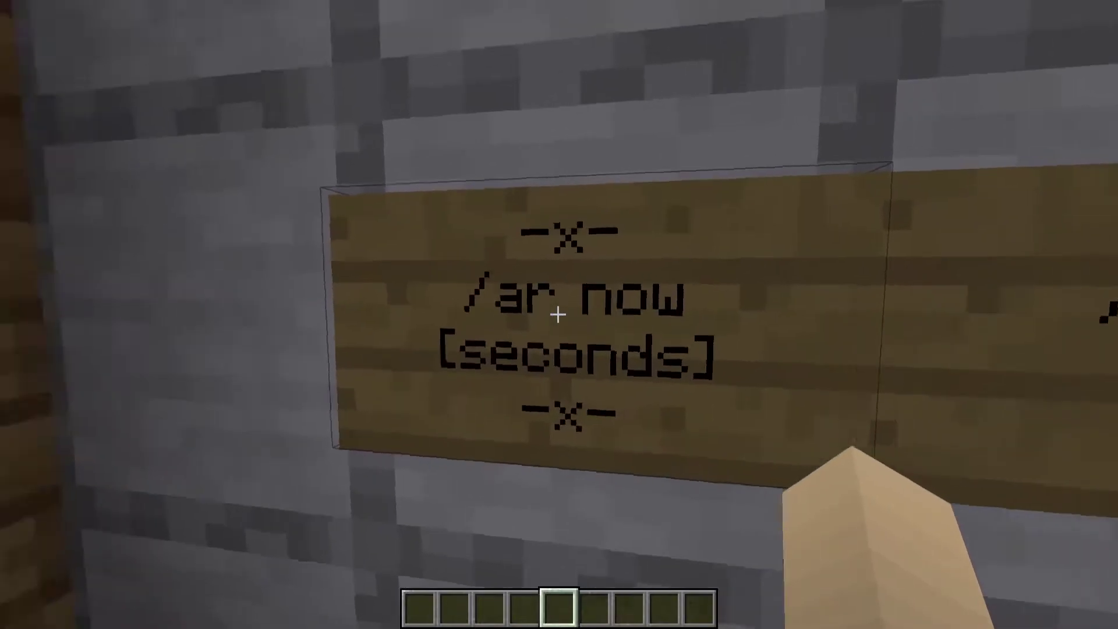
{"action": "type", "text": "t"}
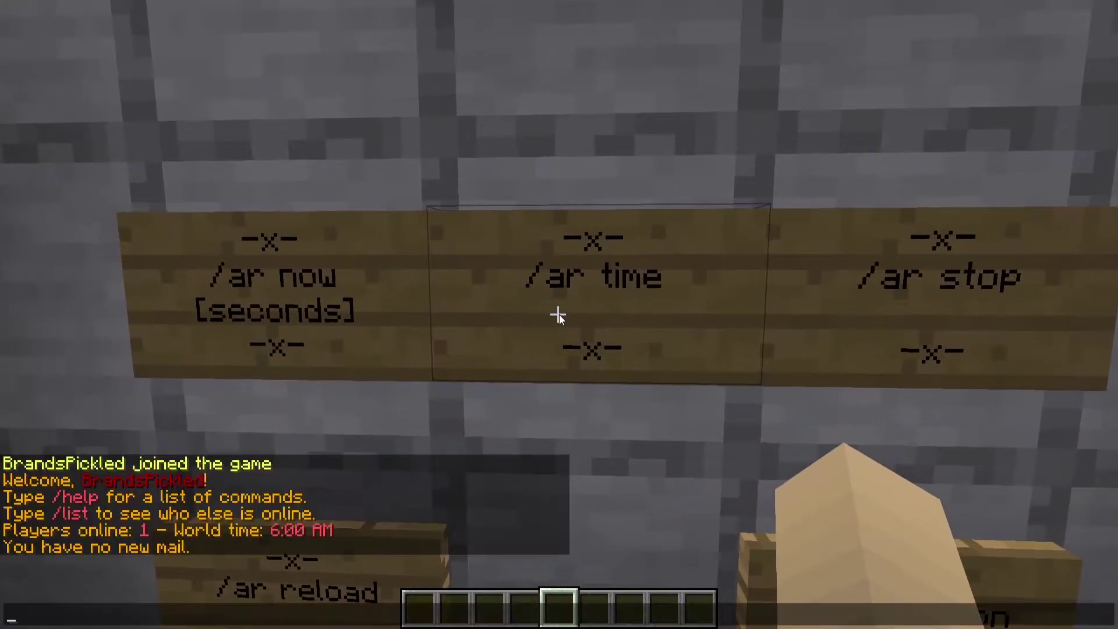
{"action": "type", "text": "/ar time"}
{"action": "key", "text": "Return"}
Cancel the scheduled restart with /ar stop.
{"action": "key", "text": "s"}
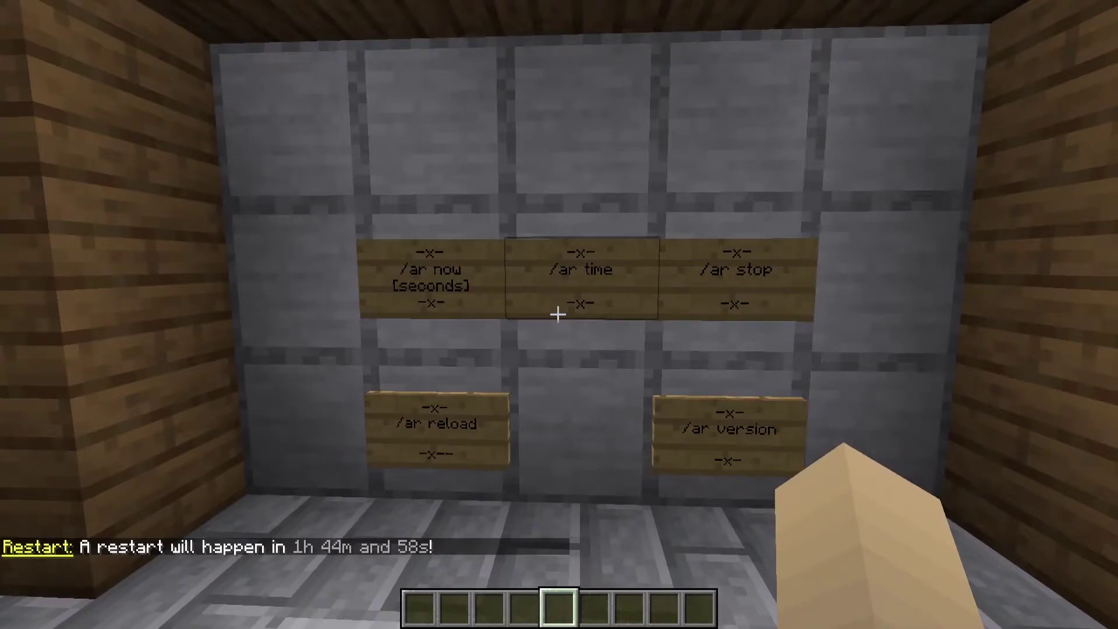
{"action": "key", "text": "w"}
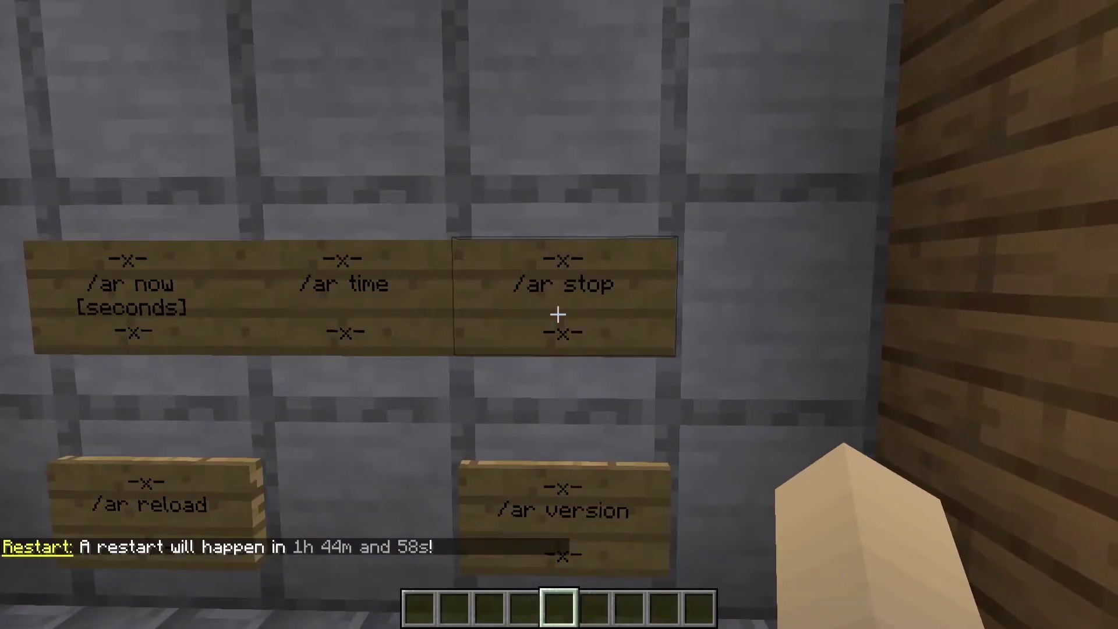
{"action": "key", "text": "slash"}
{"action": "key", "text": "Up"}
{"action": "key", "text": "BackSpace"}
{"action": "key", "text": "BackSpace"}
{"action": "key", "text": "BackSpace"}
{"action": "type", "text": "s"}
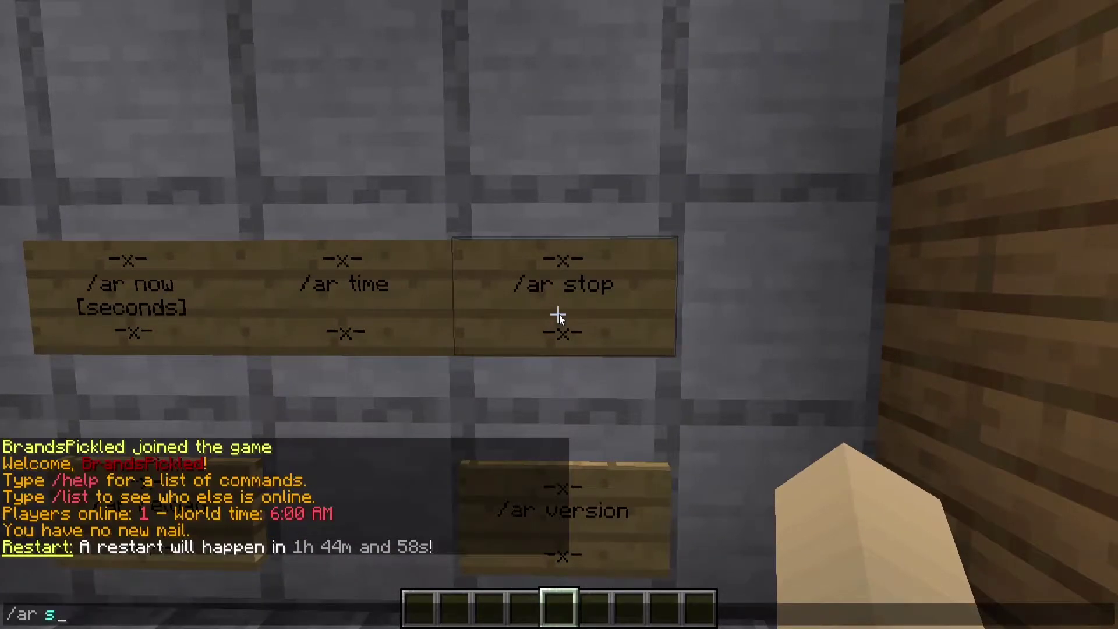
{"action": "type", "text": "top"}
{"action": "key", "text": "Return"}
{"action": "key", "text": "s"}
Confirm the restart timer is stopped, then reload the plugin with /ar reload.
{"action": "key", "text": "slash"}
{"action": "key", "text": "Up"}
{"action": "key", "text": "Up"}
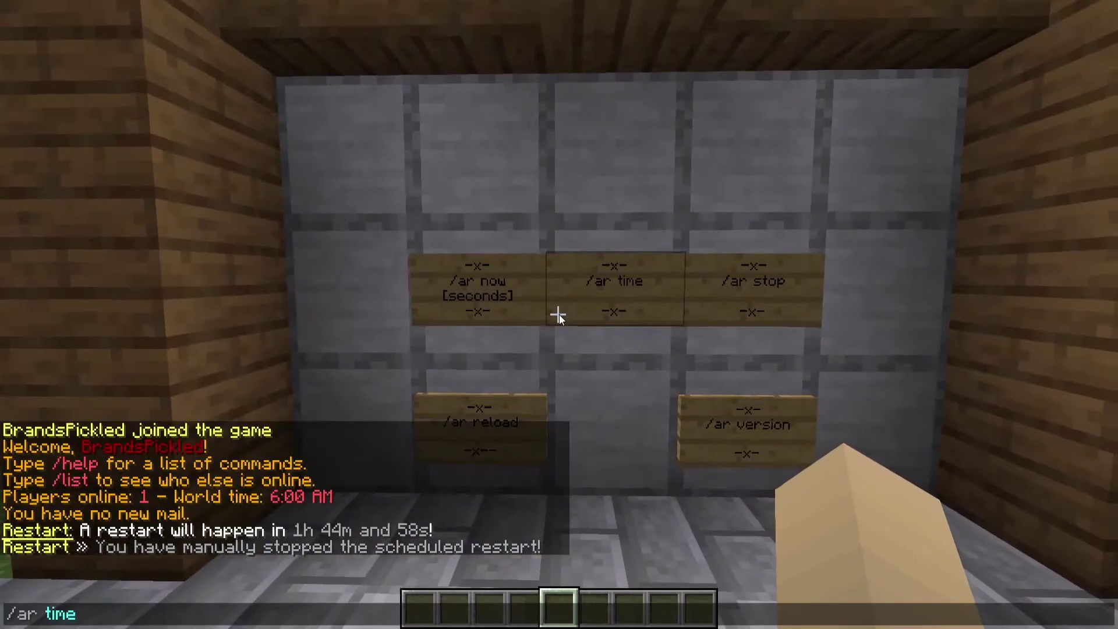
{"action": "key", "text": "Return"}
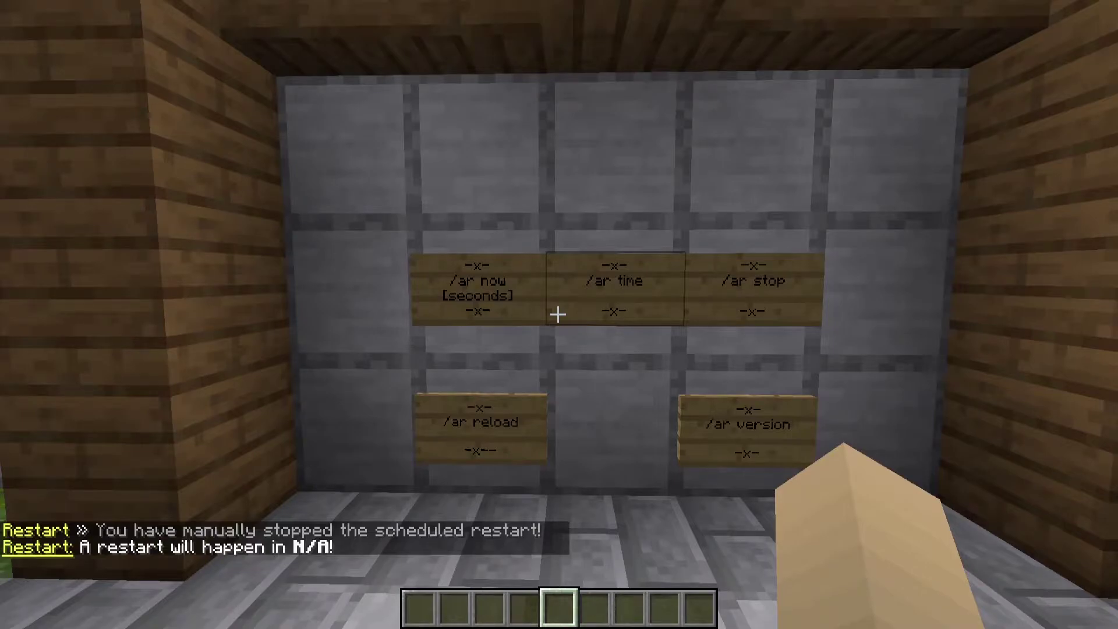
{"action": "key", "text": "slash"}
{"action": "key", "text": "Up"}
{"action": "key", "text": "BackSpace"}
{"action": "key", "text": "BackSpace"}
{"action": "key", "text": "BackSpace"}
{"action": "type", "text": "reloa"}
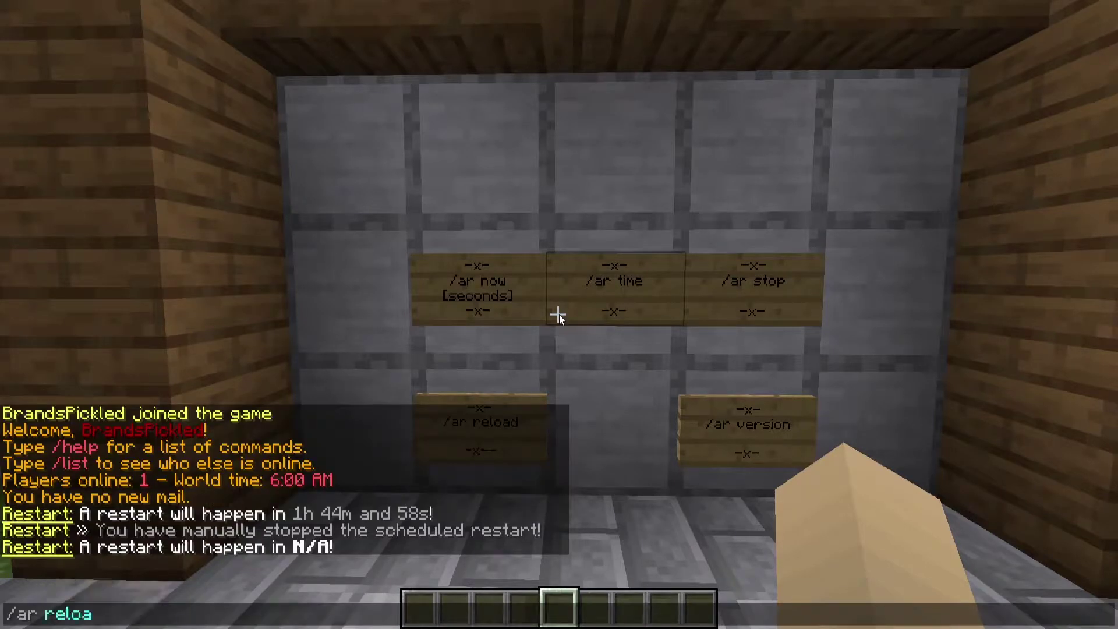
{"action": "type", "text": "d"}
{"action": "key", "text": "Return"}
Rerun /ar time, confirming the next restart is due in 1h 44m 32s.
{"action": "key", "text": "w"}
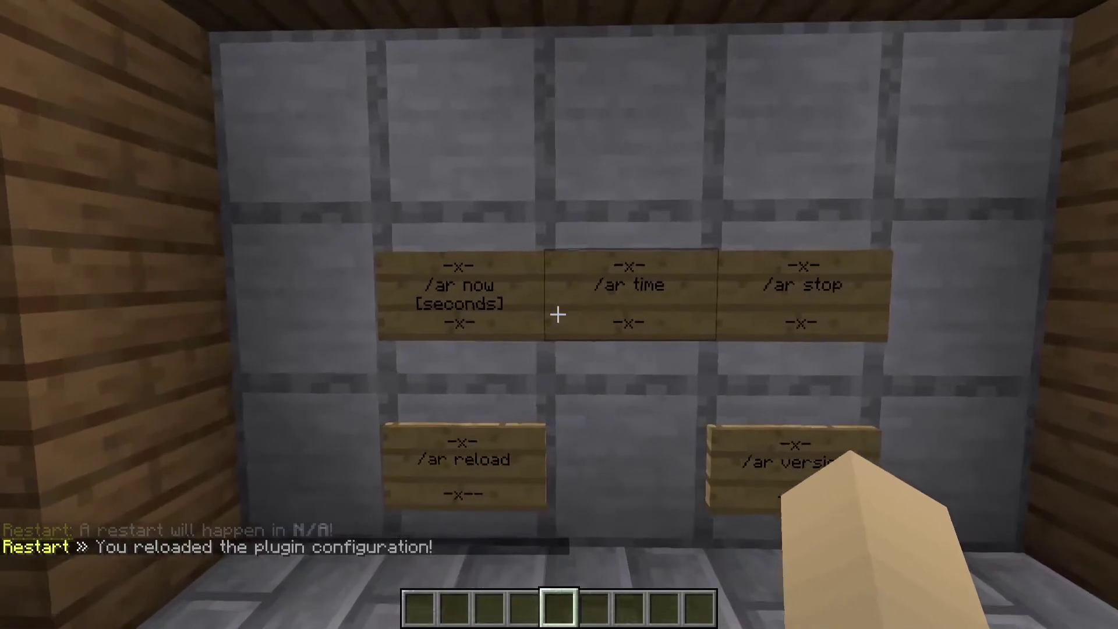
{"action": "key", "text": "t"}
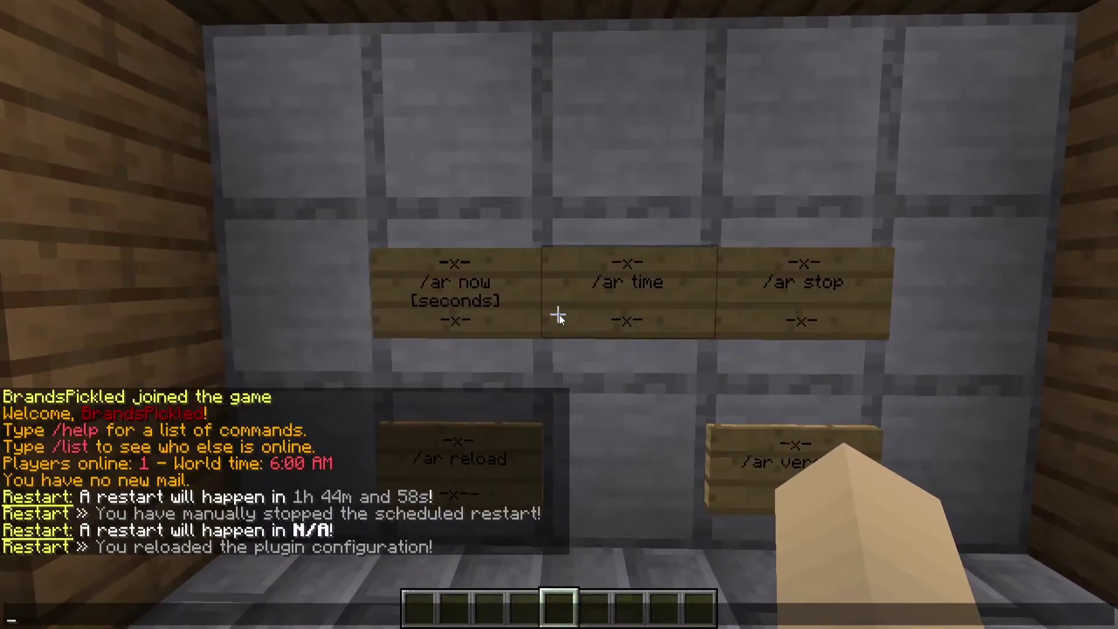
{"action": "key", "text": "Up"}
{"action": "key", "text": "Up"}
{"action": "key", "text": "Return"}
{"action": "key", "text": "s"}
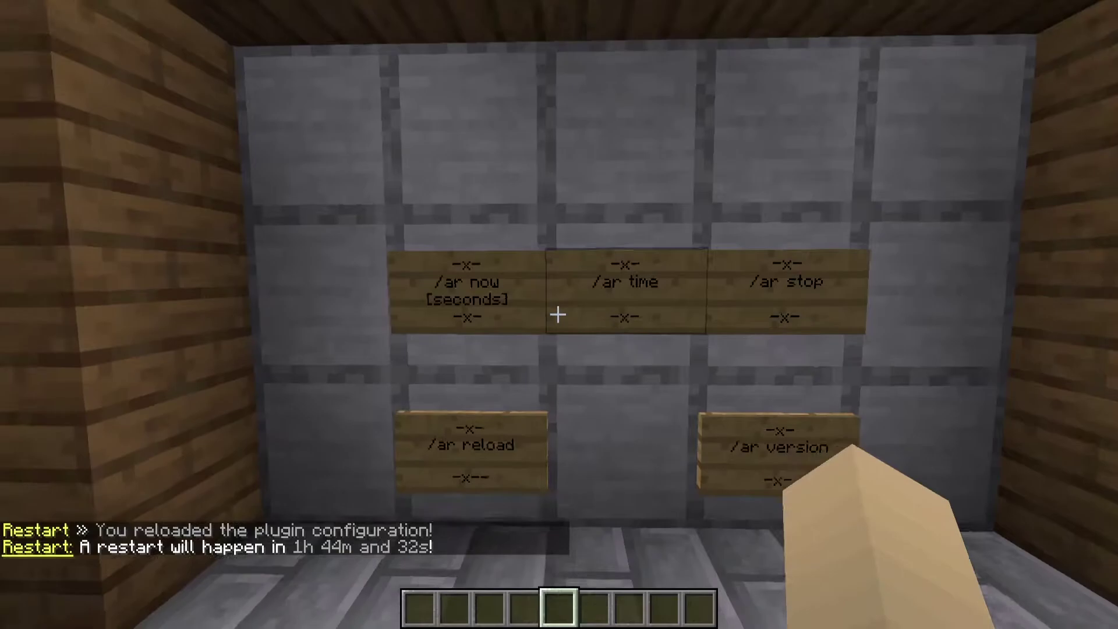
{"action": "key", "text": "t"}
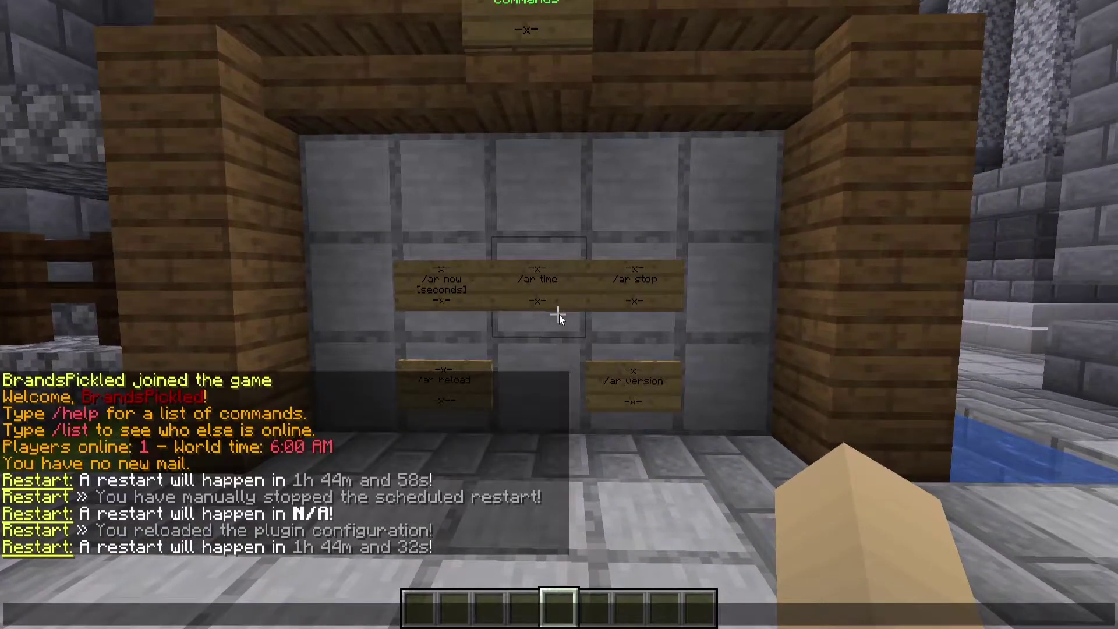
{"action": "key", "text": "Escape"}
Run /ar version to confirm the plugin is up to date at Build 40c.
{"action": "key", "text": "w"}
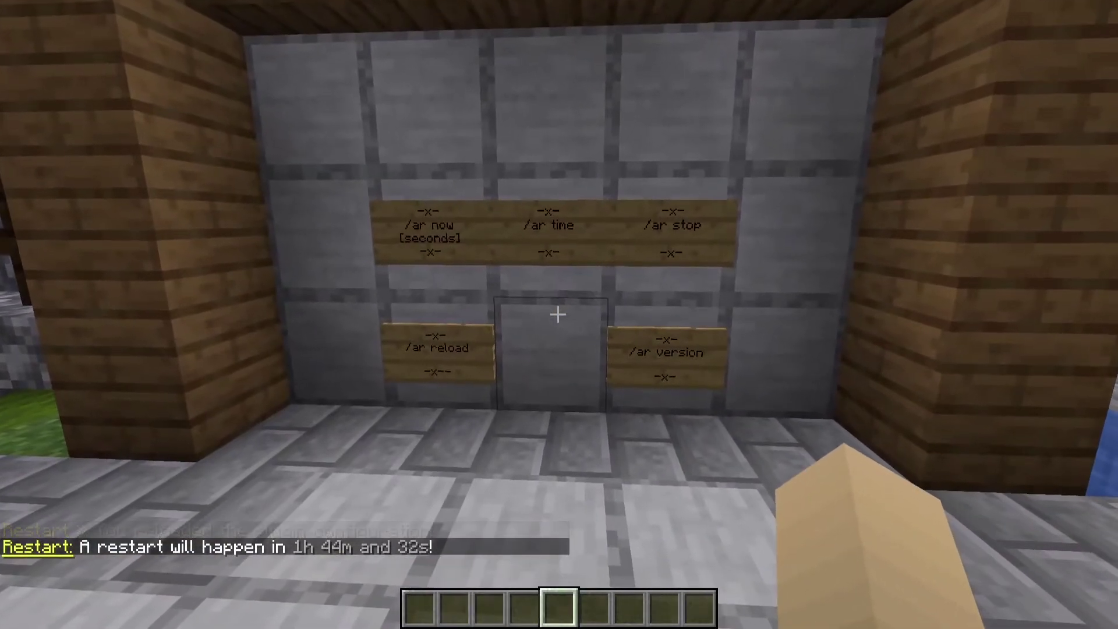
{"action": "key", "text": "t"}
{"action": "key", "text": "Up"}
{"action": "key", "text": "BackSpace"}
{"action": "key", "text": "BackSpace"}
{"action": "key", "text": "BackSpace"}
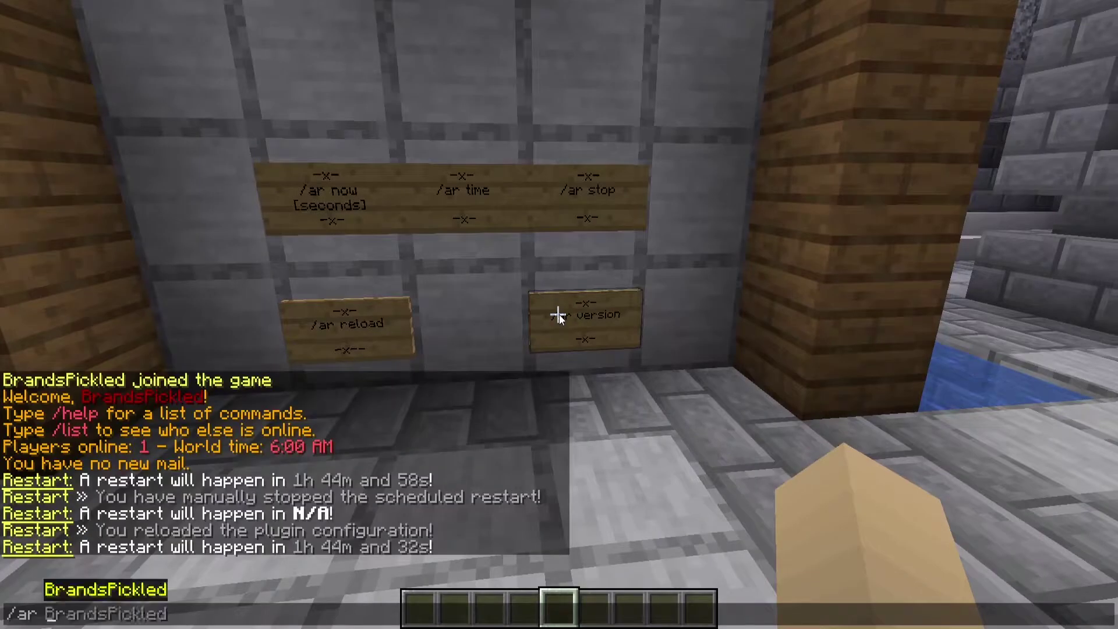
{"action": "type", "text": "veris"}
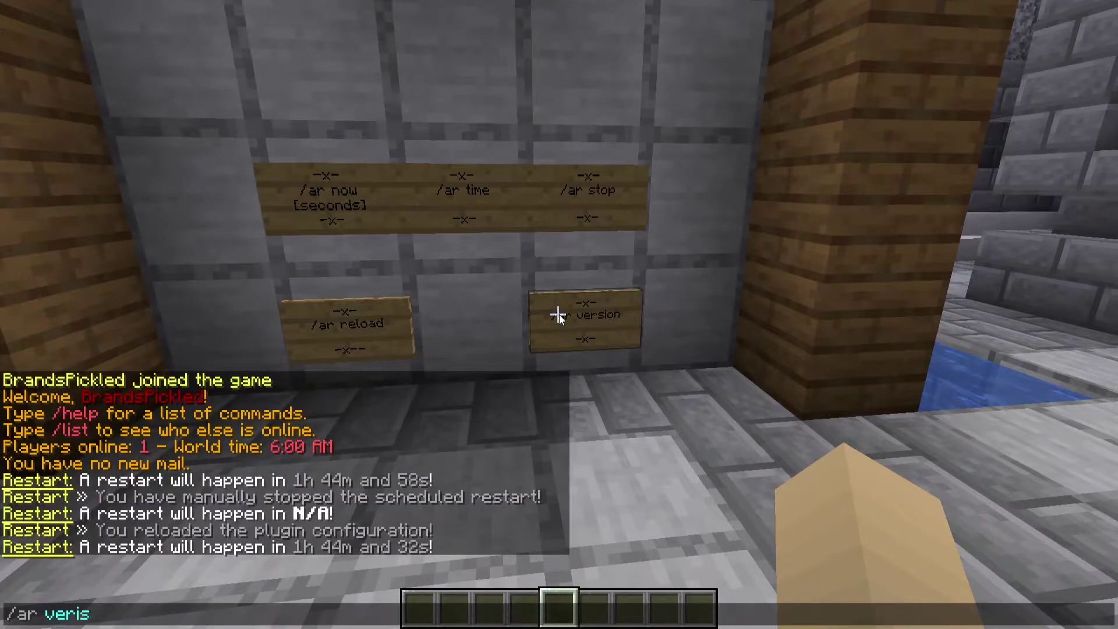
{"action": "key", "text": "BackSpace"}
{"action": "key", "text": "BackSpace"}
{"action": "type", "text": "sion"}
{"action": "key", "text": "Return"}
Force a restart with a 50-second interval using /ar now 50.
{"action": "key", "text": "w"}
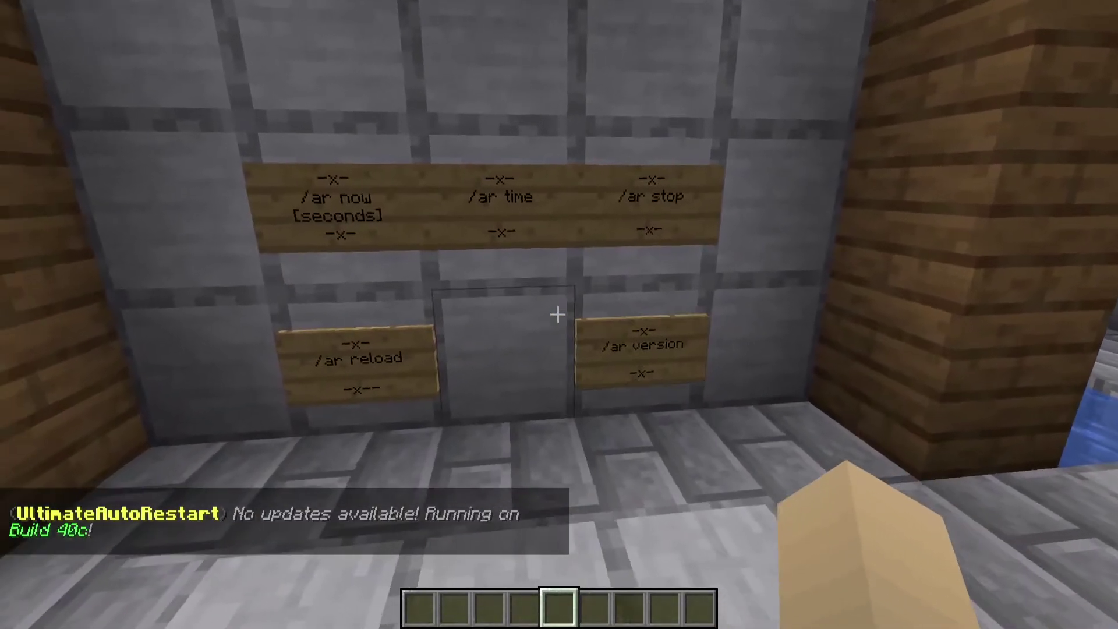
{"action": "key", "text": "t"}
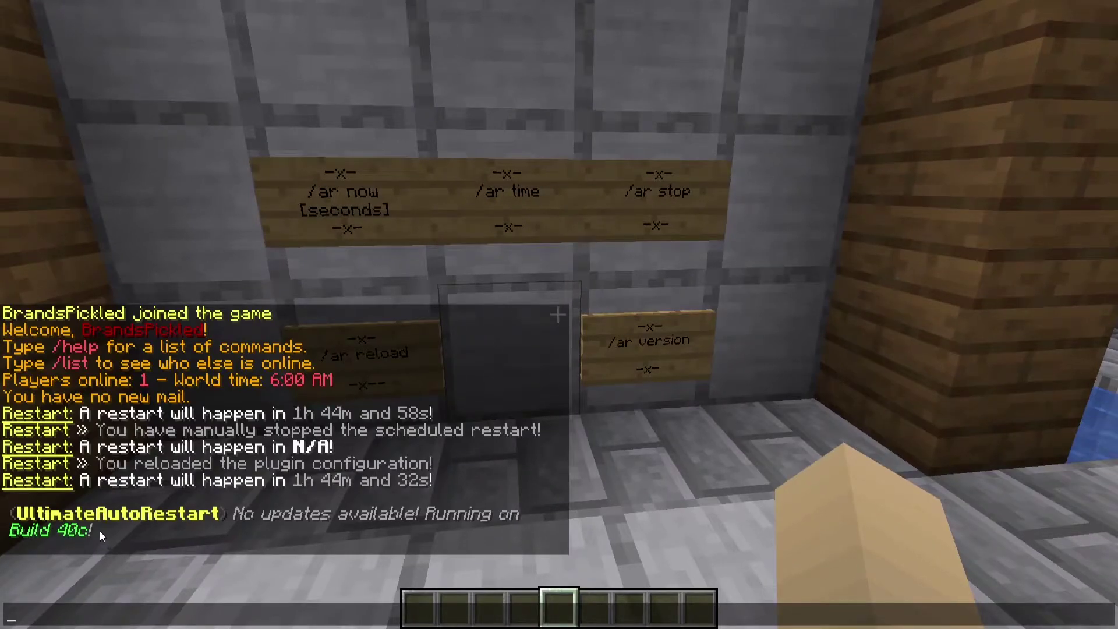
{"action": "key", "text": "Escape"}
{"action": "type", "text": "sw"}
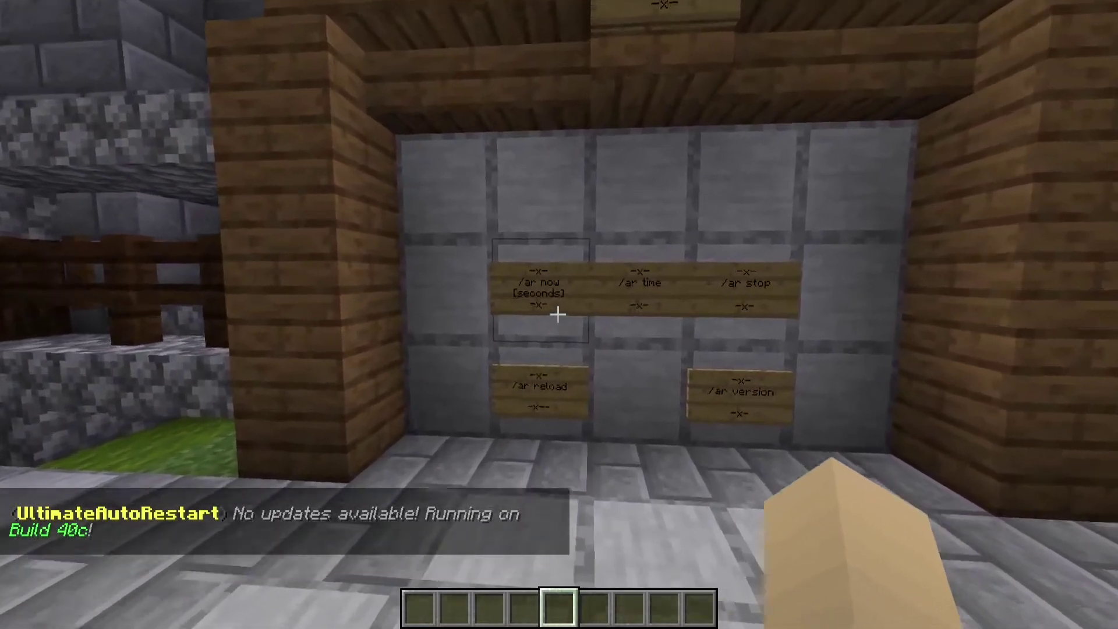
{"action": "type", "text": "/ar now "}
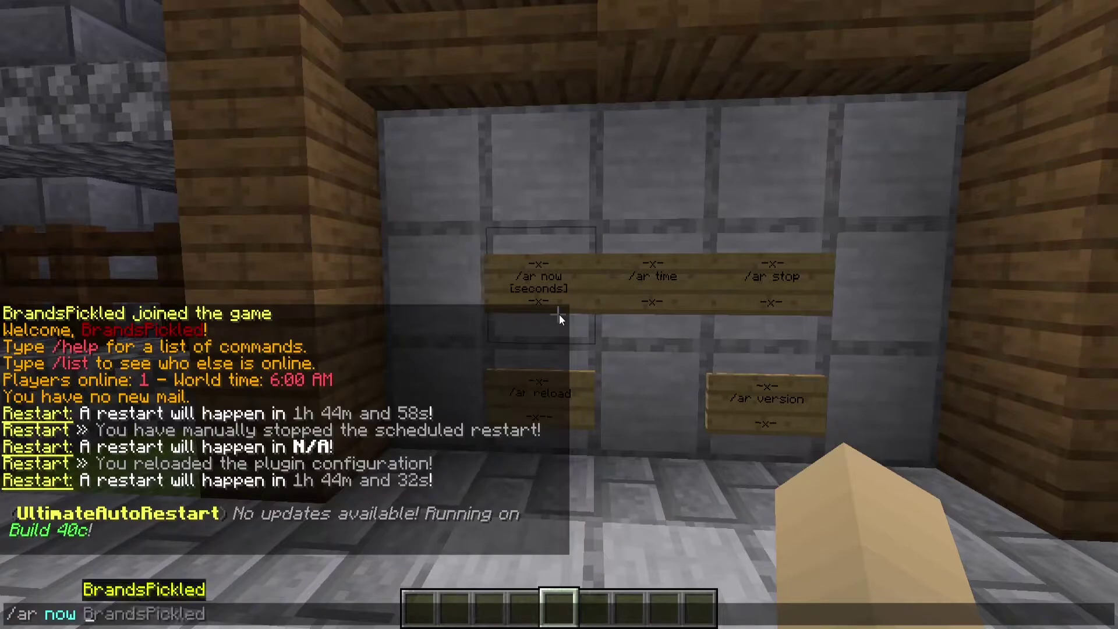
{"action": "type", "text": "50"}
{"action": "key", "text": "Return"}
Cancel the forced restart with /ar stop.
{"action": "key", "text": "s"}
{"action": "key", "text": "t"}
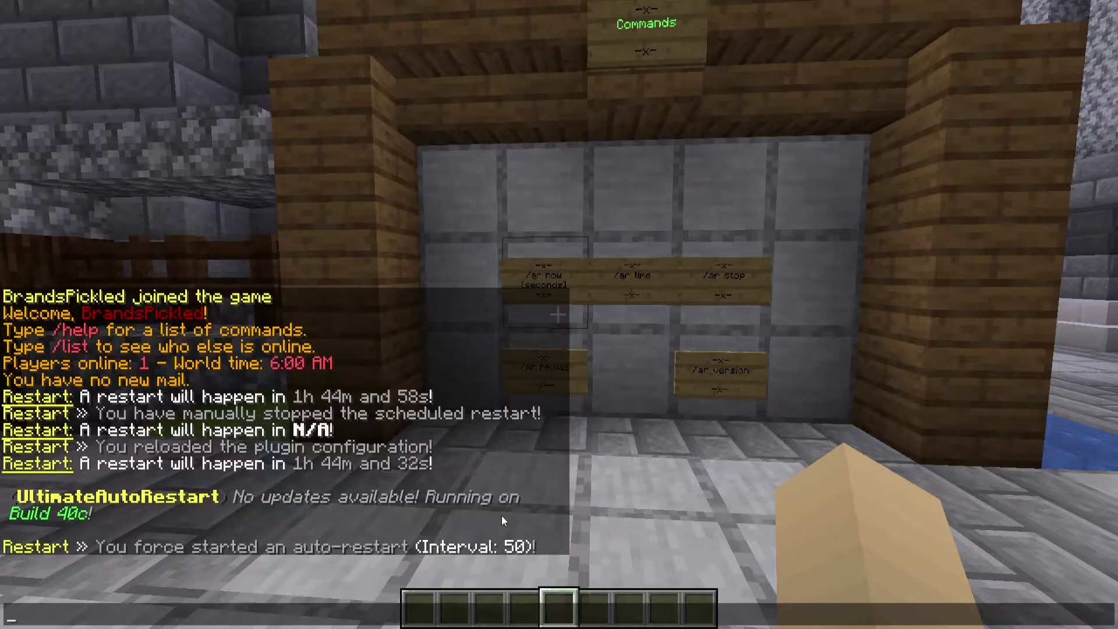
{"action": "key", "text": "Escape"}
{"action": "key", "text": "t"}
{"action": "key", "text": "Up"}
{"action": "key", "text": "Up"}
{"action": "key", "text": "Up"}
Reload the plugin configuration again with /ar reload.
{"action": "key", "text": "Up"}
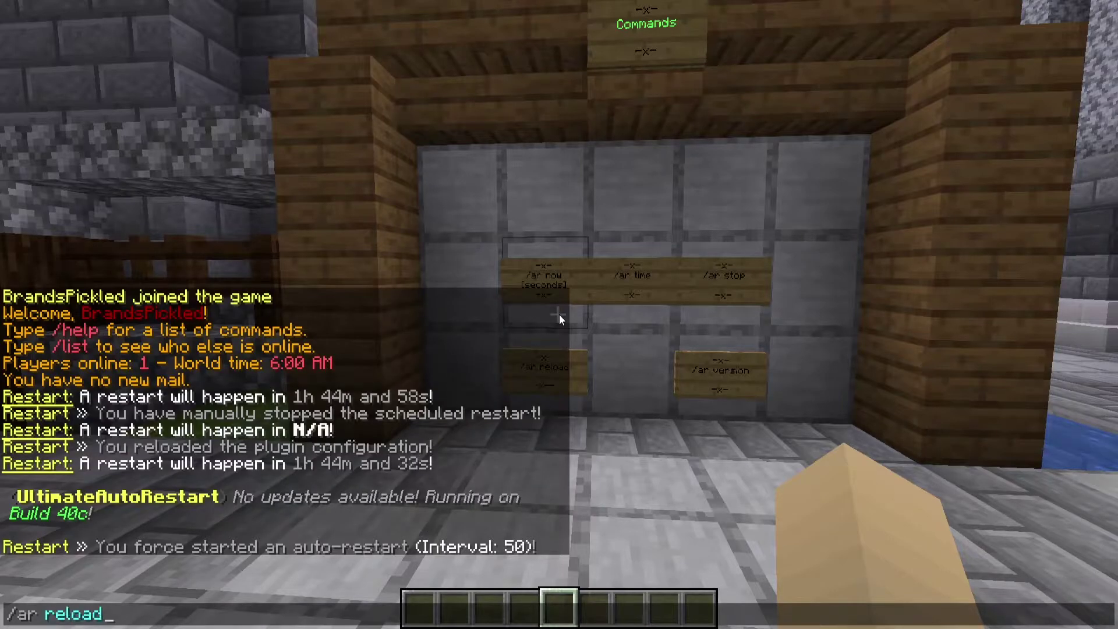
{"action": "key", "text": "Up"}
{"action": "key", "text": "Return"}
{"action": "key", "text": "t"}
Force a new restart with a 10-second interval using /ar now 10.
{"action": "key", "text": "Up"}
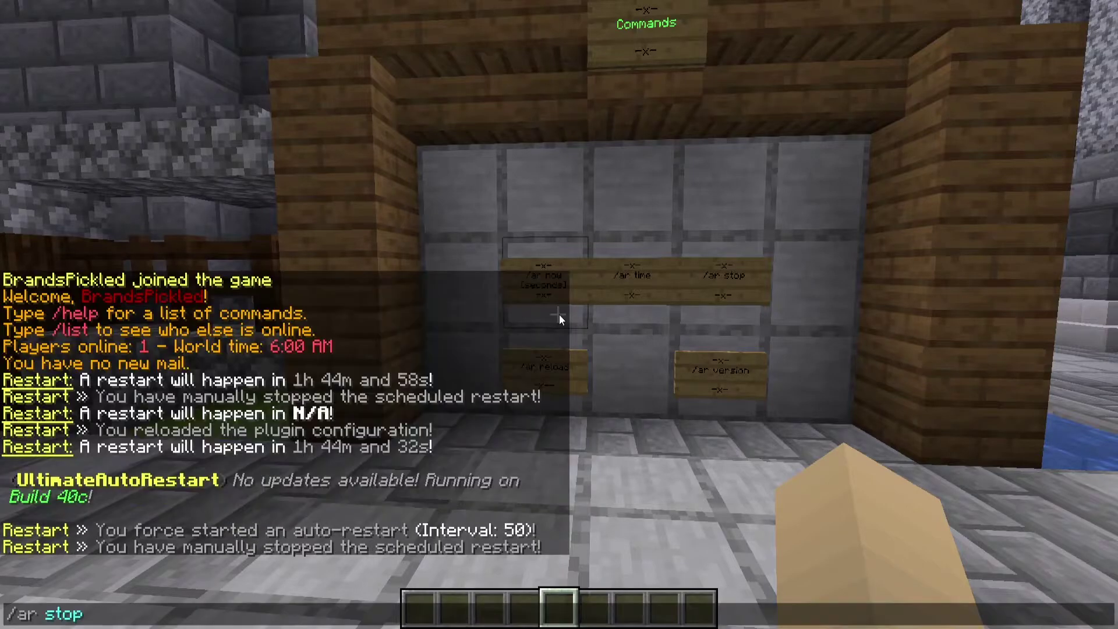
{"action": "key", "text": "Up"}
{"action": "key", "text": "Up"}
{"action": "key", "text": "Up"}
{"action": "key", "text": "Return"}
{"action": "key", "text": "t"}
{"action": "key", "text": "Up"}
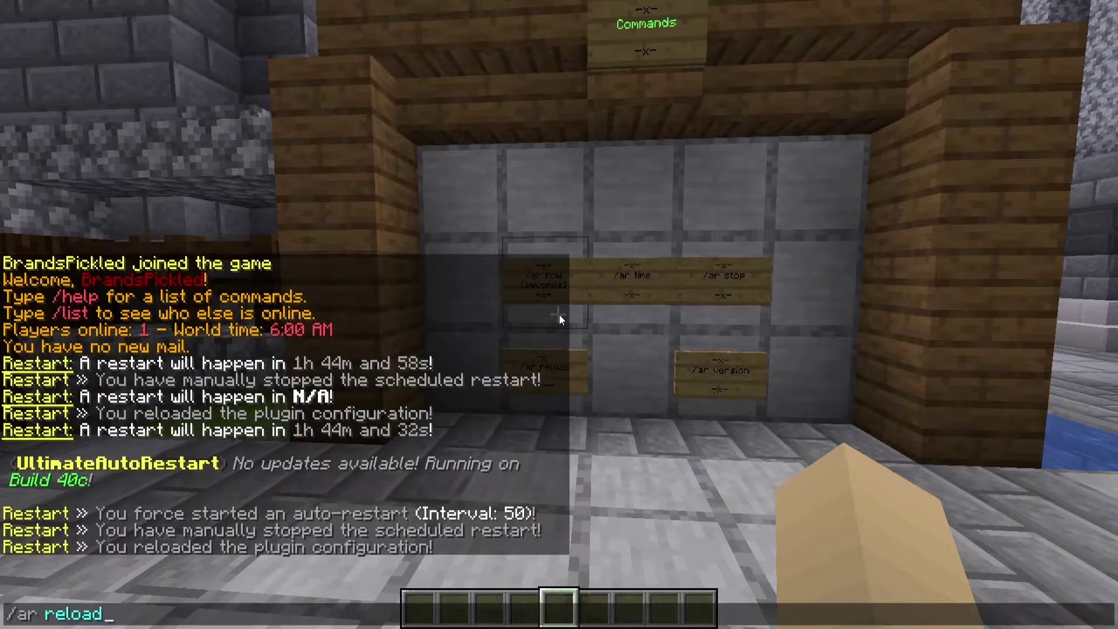
{"action": "key", "text": "BackSpace"}
{"action": "key", "text": "BackSpace"}
{"action": "type", "text": "10"}
{"action": "key", "text": "Return"}
{"action": "key", "text": "w"}
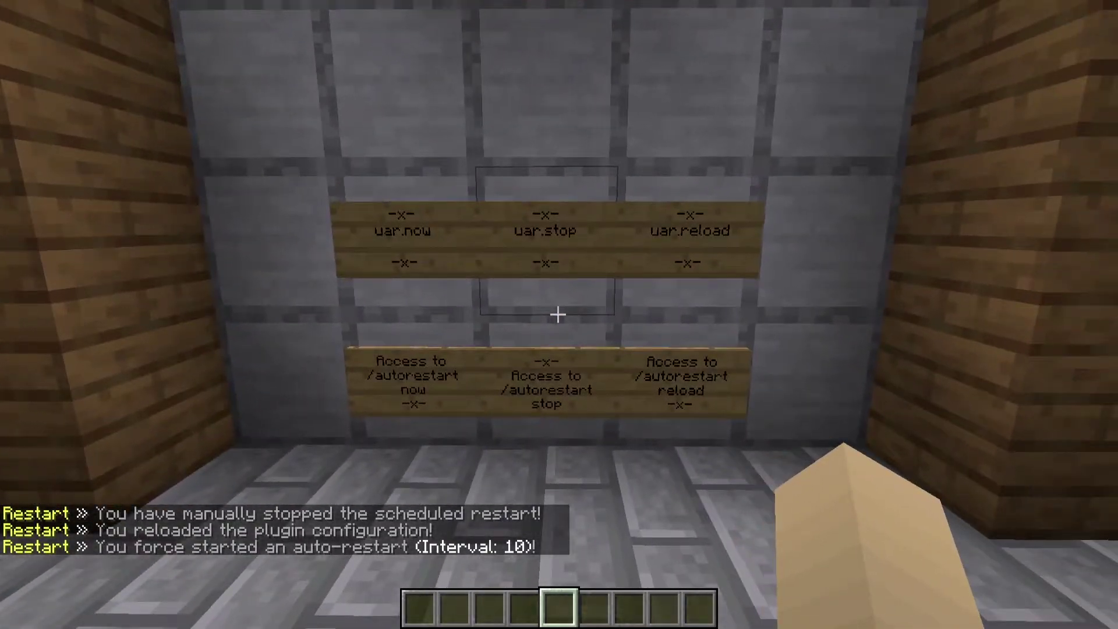
Back away from the permissions signs and wait until the restart closes the server.
{"action": "key", "text": "s"}
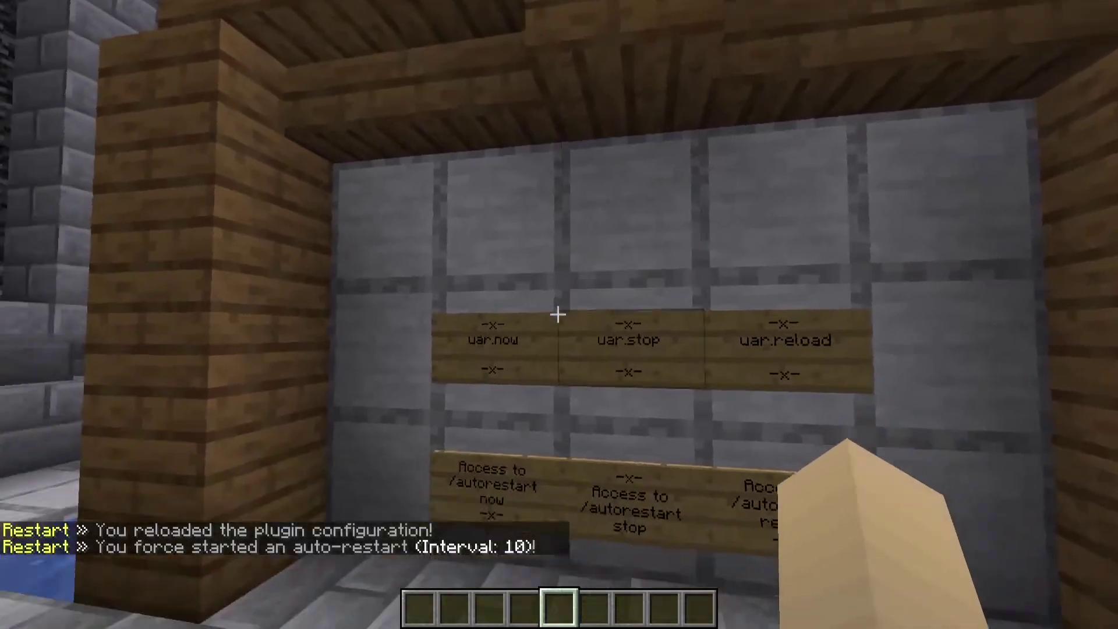
{"action": "key", "text": "a"}
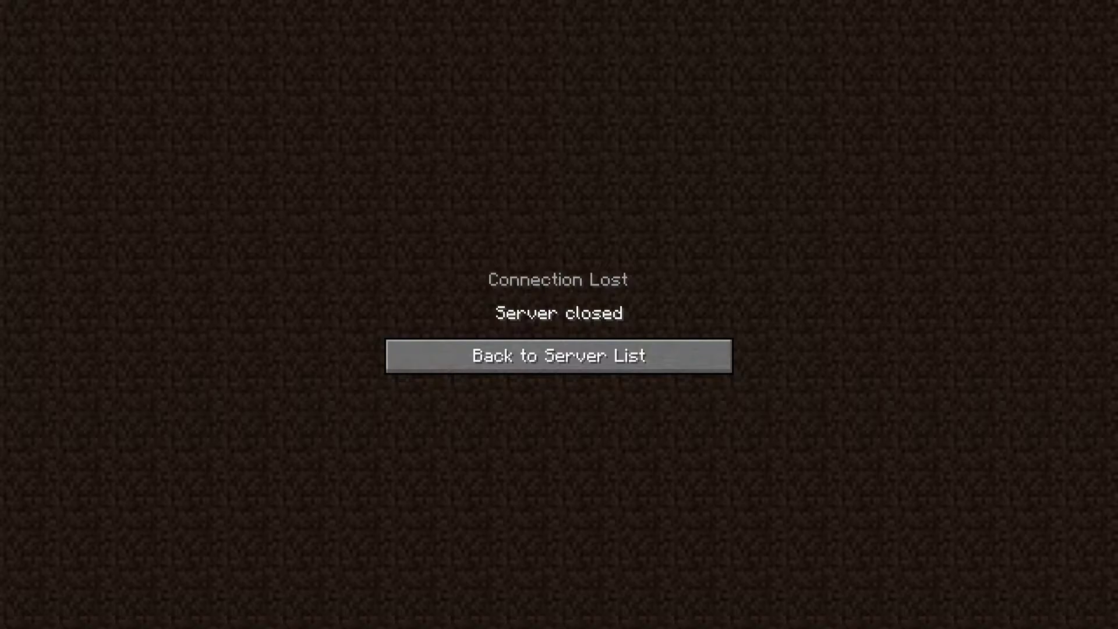
Leave fullscreen and bring up the UltimateAutoRestart Build 40c page, scrolled to the top.
{"action": "key", "text": "F11"}
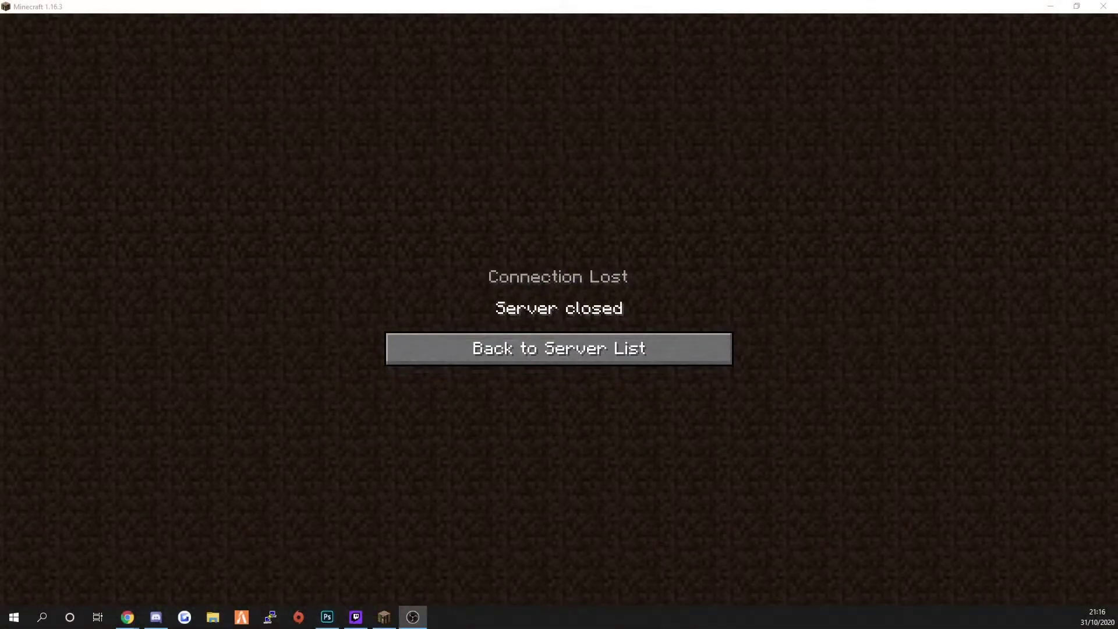
{"action": "left_click", "coordinate": [127, 618]}
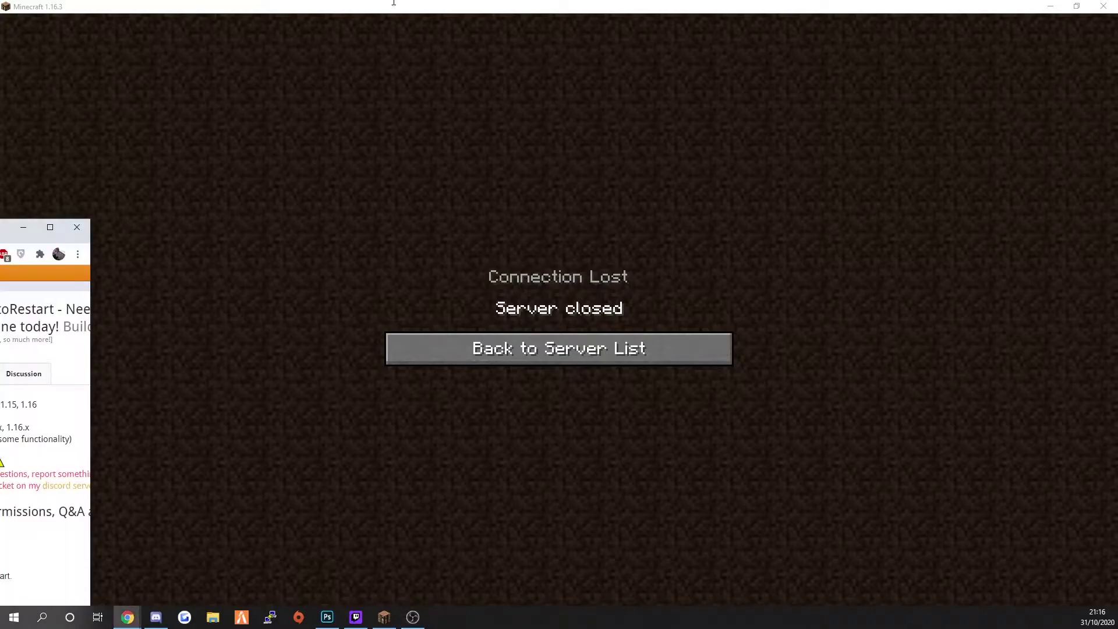
{"action": "left_click", "coordinate": [413, 618]}
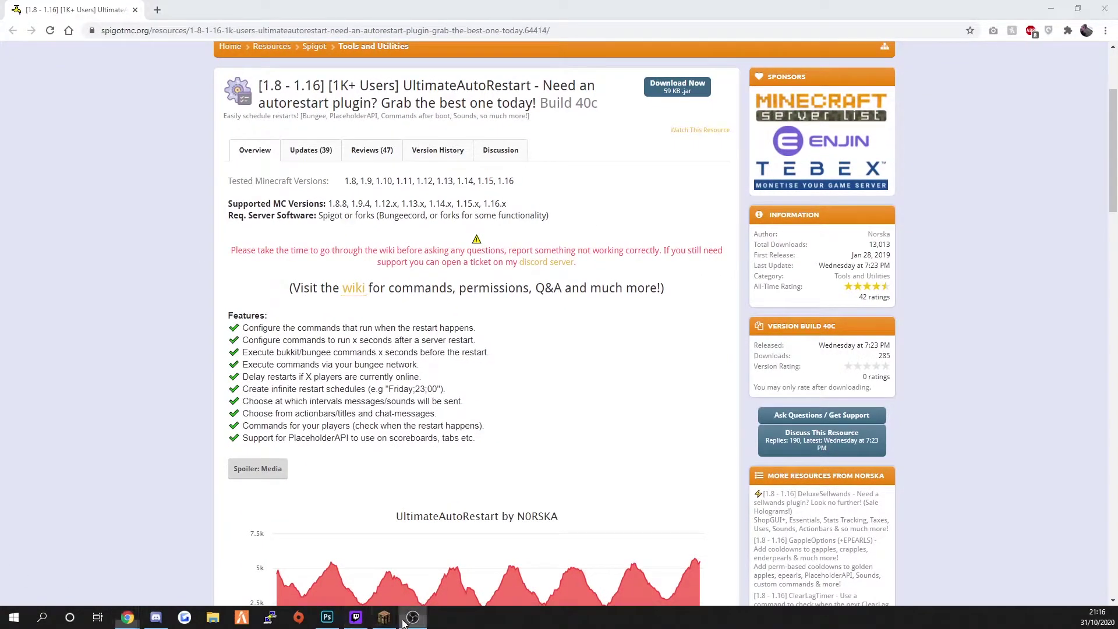
{"action": "scroll", "coordinate": [389, 342], "scroll_direction": "up", "scroll_amount": 2}
{"action": "scroll", "coordinate": [389, 342], "scroll_direction": "up", "scroll_amount": 2}
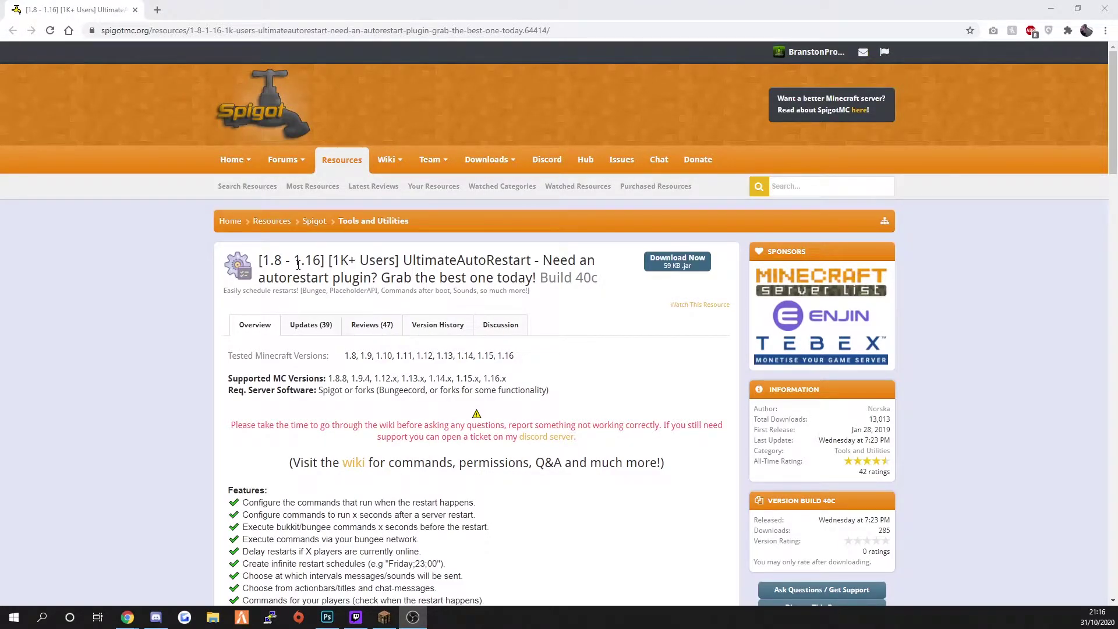
Highlight the supported versions 1.8.8–1.16.x and the Spigot-or-forks server requirement.
{"action": "left_click_drag", "start_coordinate": [336, 377], "coordinate": [483, 379]}
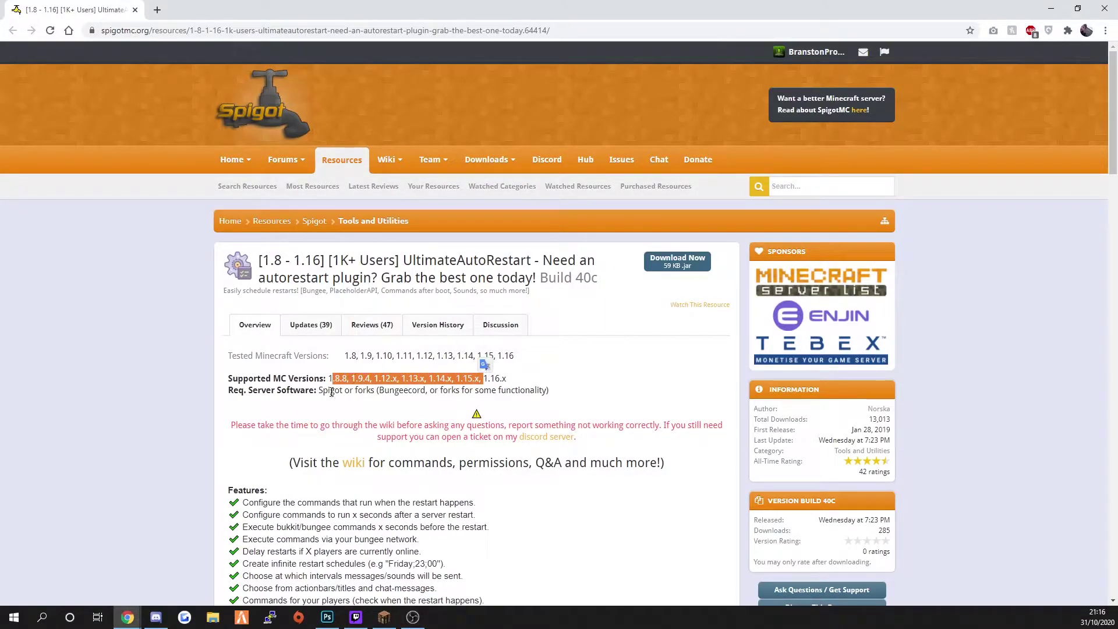
{"action": "left_click_drag", "start_coordinate": [323, 390], "coordinate": [356, 392]}
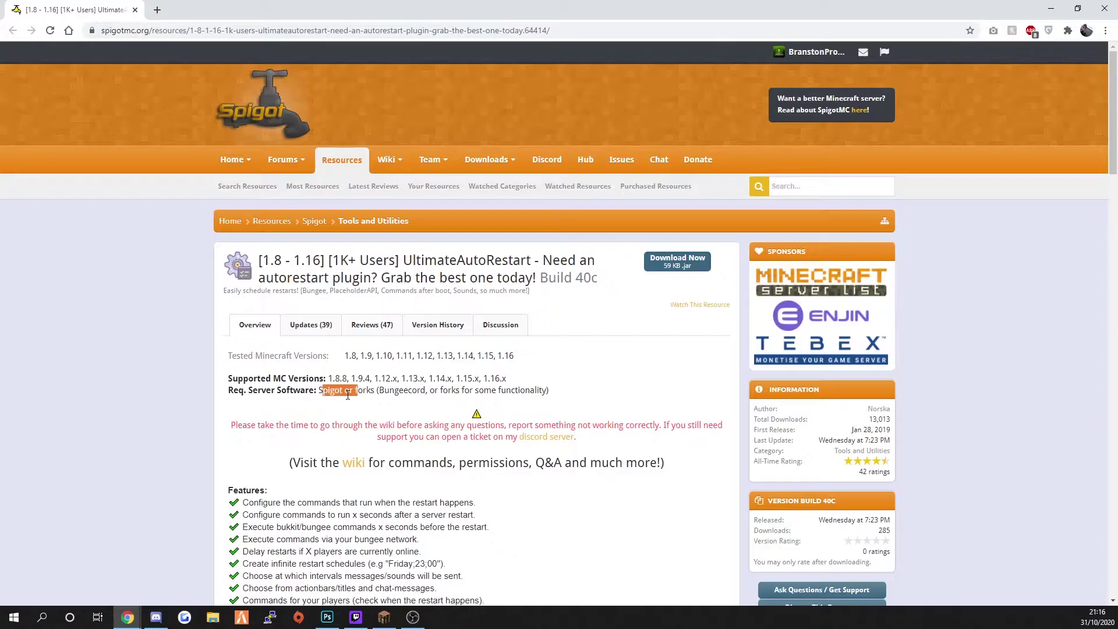
{"action": "left_click", "coordinate": [397, 401]}
{"action": "scroll", "coordinate": [418, 425], "scroll_direction": "down", "scroll_amount": 2}
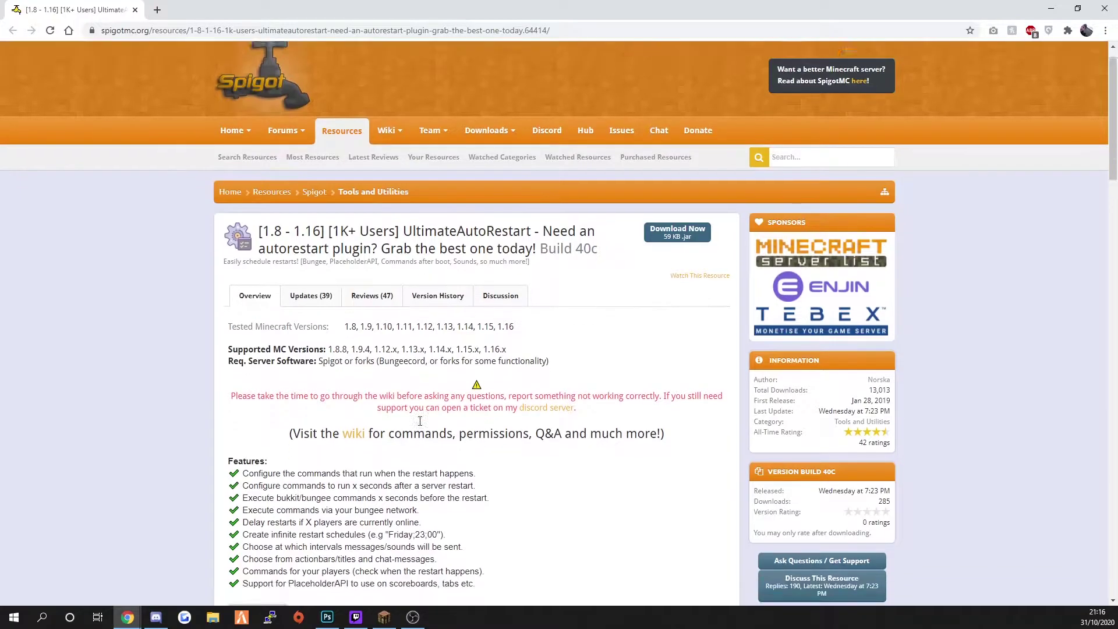
{"action": "scroll", "coordinate": [419, 421], "scroll_direction": "down", "scroll_amount": 3}
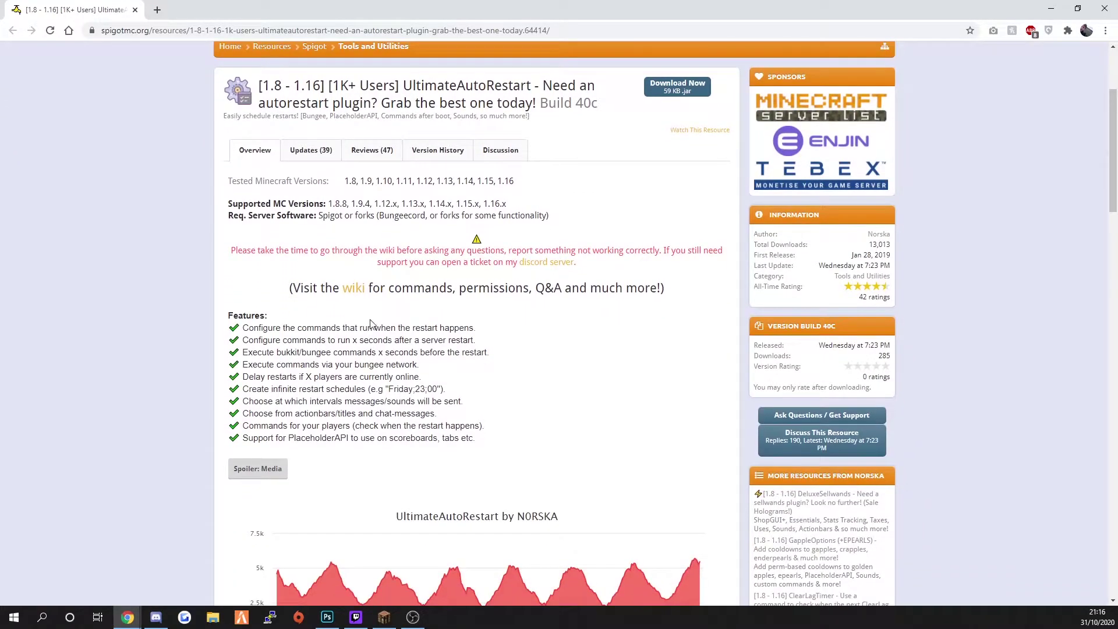
Open the '1. Commands and Permissions' wiki and highlight the /autorestart commands and uar.* permissions.
{"action": "left_click", "coordinate": [355, 289]}
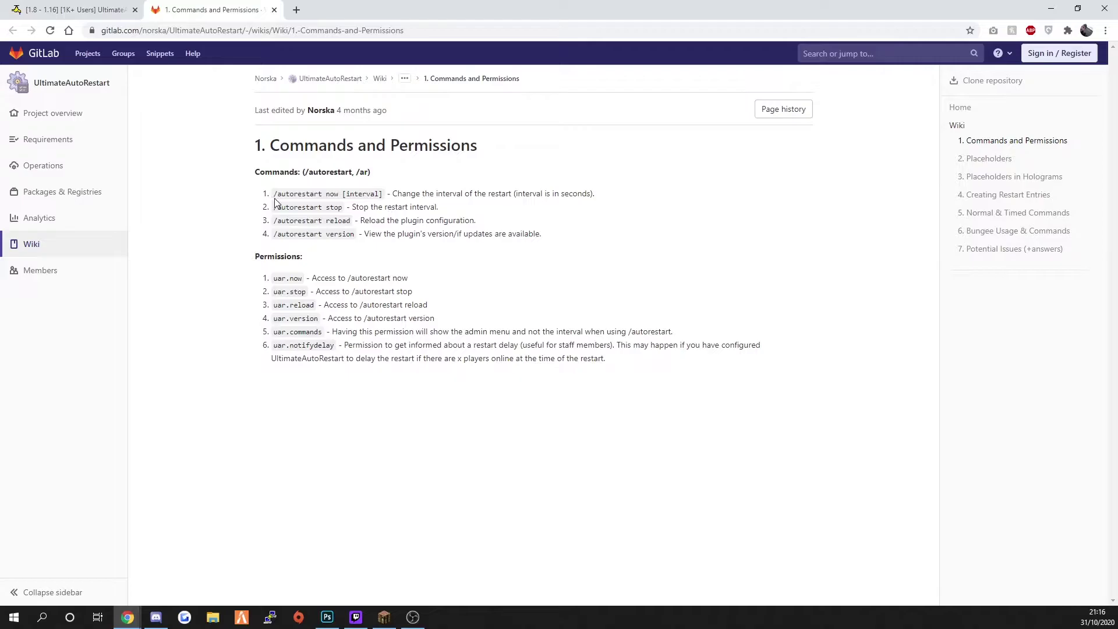
{"action": "mouse_move", "coordinate": [277, 193]}
{"action": "left_mouse_down"}
{"action": "mouse_move", "coordinate": [350, 210]}
{"action": "mouse_move", "coordinate": [335, 274]}
{"action": "mouse_move", "coordinate": [273, 278]}
{"action": "left_mouse_up"}
{"action": "left_click_drag", "start_coordinate": [274, 278], "coordinate": [314, 291]}
{"action": "left_click", "coordinate": [313, 291]}
{"action": "left_click_drag", "start_coordinate": [324, 332], "coordinate": [402, 331]}
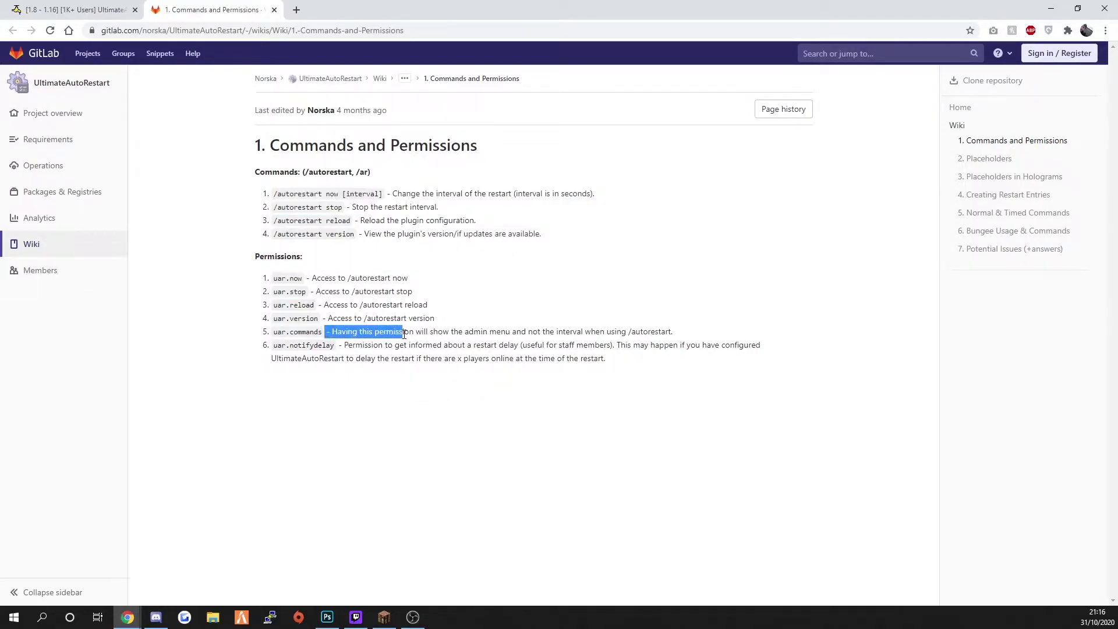
{"action": "left_click", "coordinate": [510, 361]}
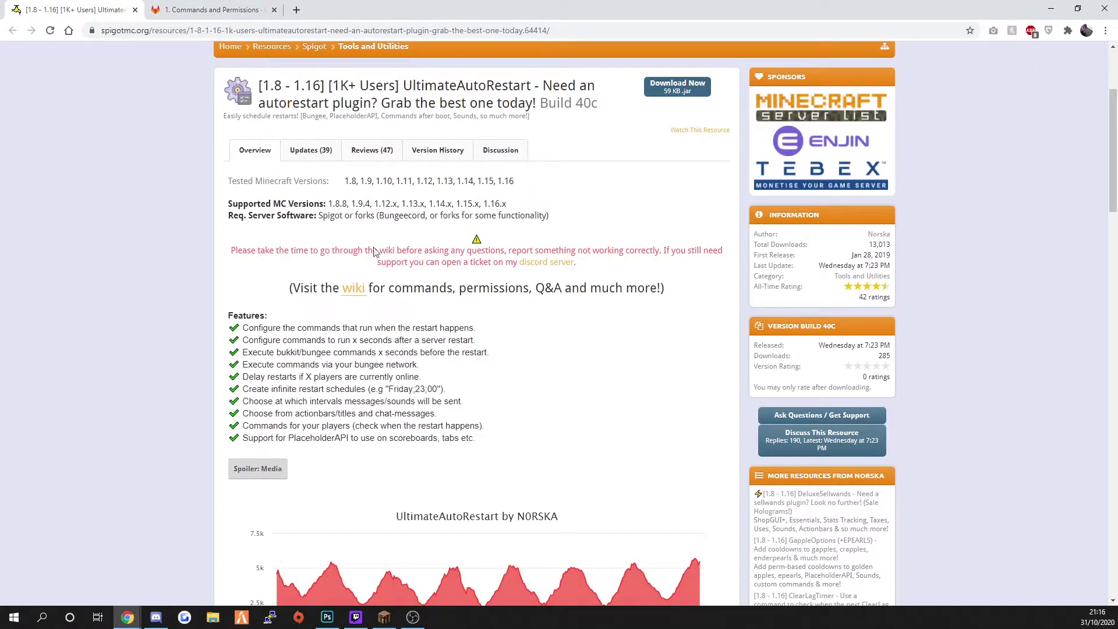
Scroll through the SpigotMC plugin page, then reopen the BisectHosting panel showing the Spigot 1.16.3 server.
{"action": "left_click", "coordinate": [93, 10]}
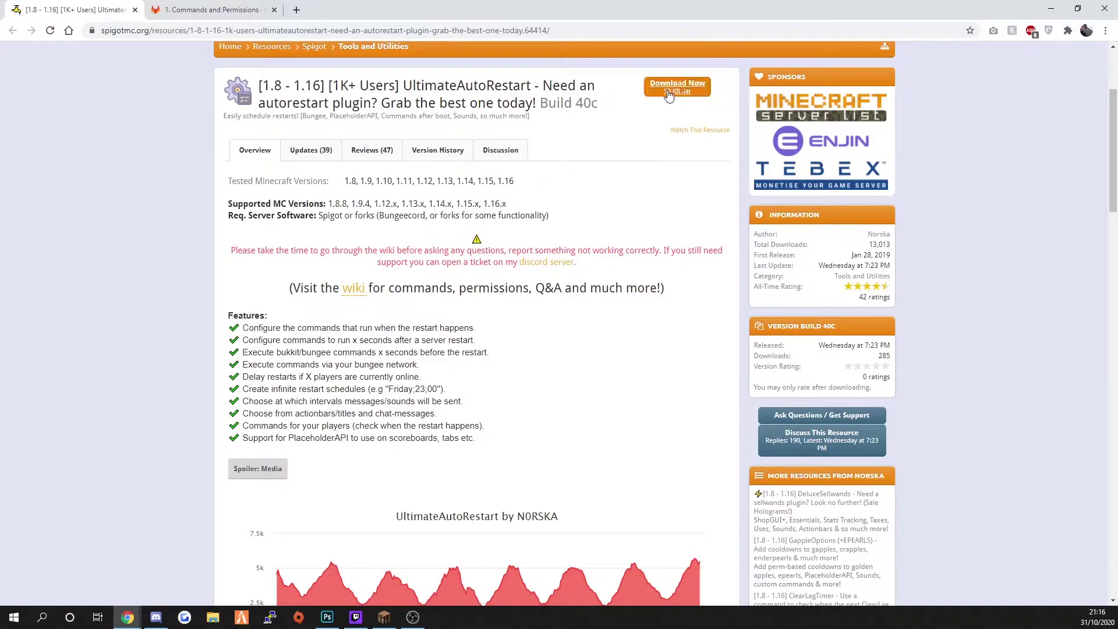
{"action": "scroll", "coordinate": [385, 446], "scroll_direction": "down", "scroll_amount": 2}
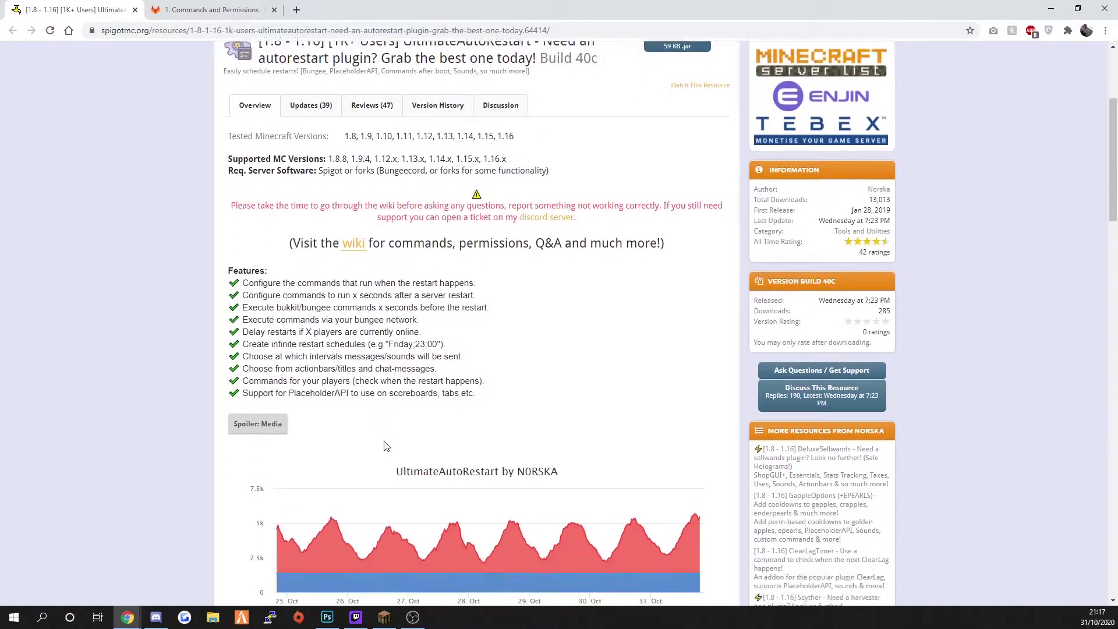
{"action": "scroll", "coordinate": [385, 446], "scroll_direction": "down", "scroll_amount": 3}
{"action": "scroll", "coordinate": [361, 361], "scroll_direction": "down", "scroll_amount": 2}
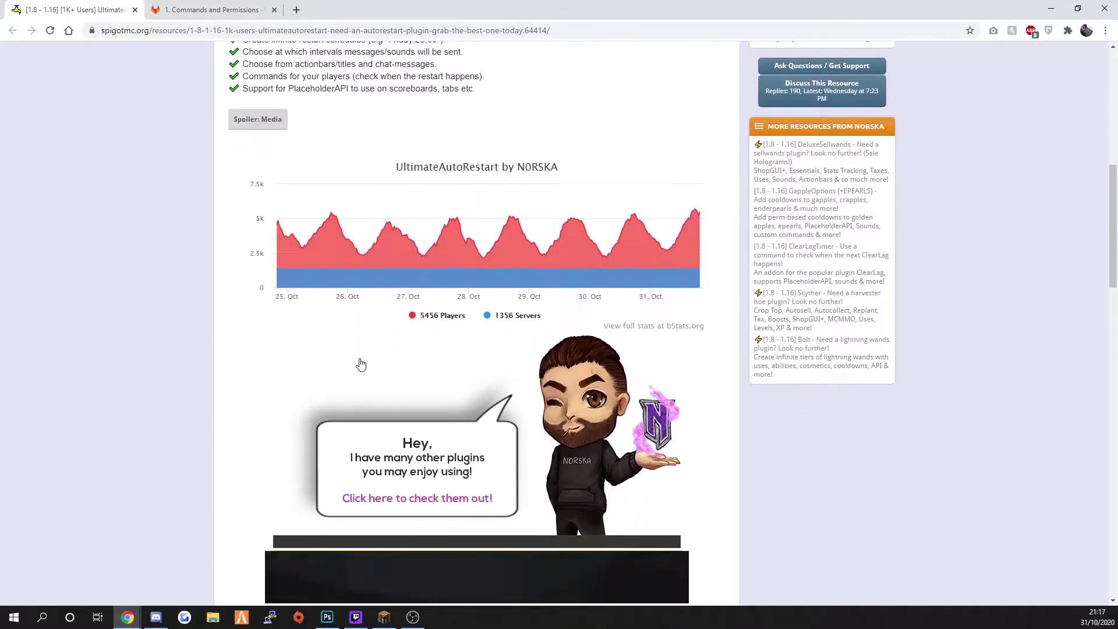
{"action": "scroll", "coordinate": [361, 364], "scroll_direction": "down", "scroll_amount": 4}
{"action": "scroll", "coordinate": [361, 355], "scroll_direction": "up", "scroll_amount": 10}
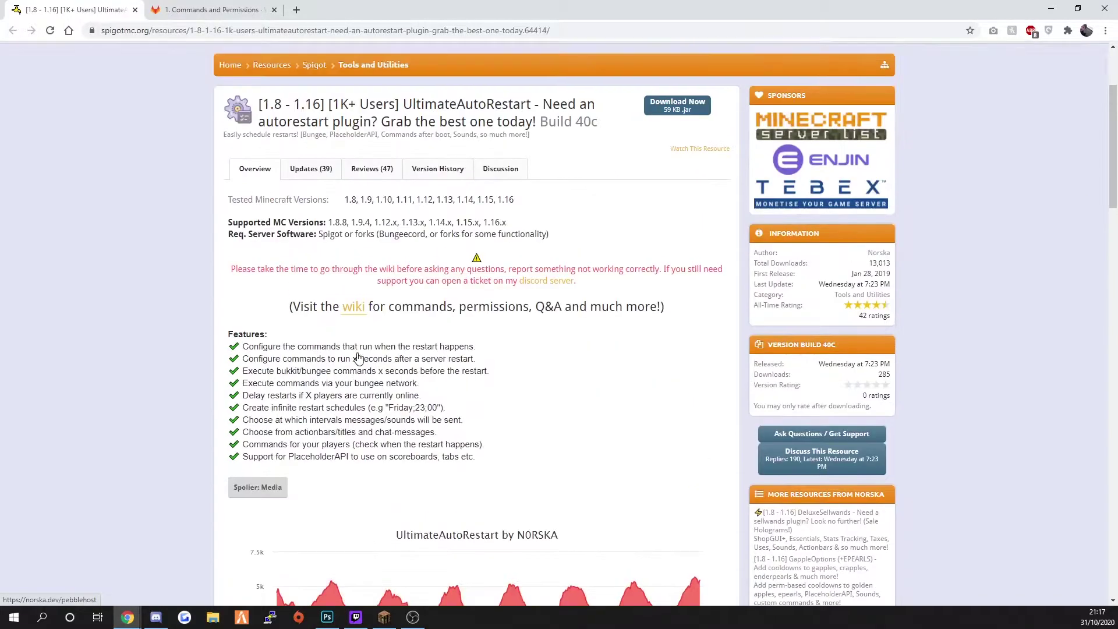
{"action": "scroll", "coordinate": [359, 358], "scroll_direction": "up", "scroll_amount": 3}
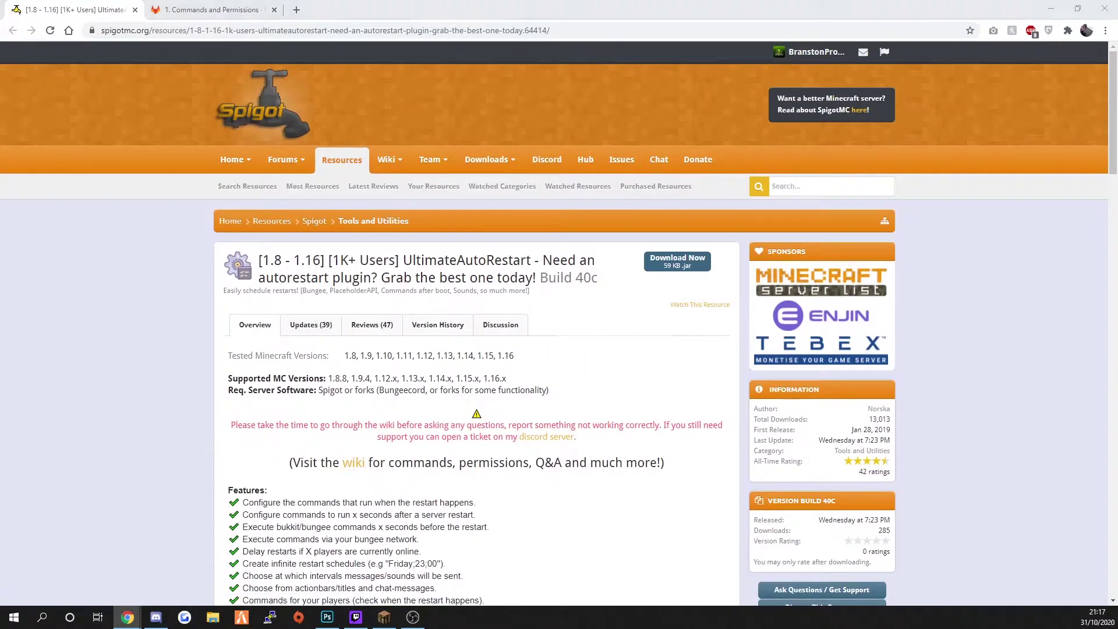
{"action": "key", "text": "ctrl+shift+t"}
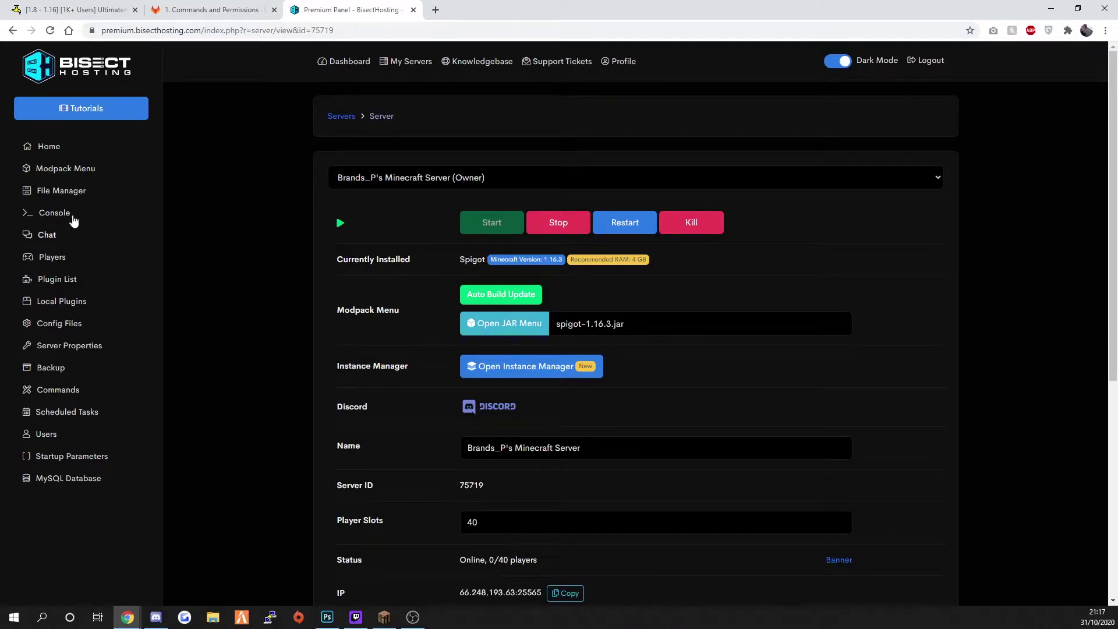
Go through File Manager and plugins into UltimateAutoRestart, revealing its 5.7 kB config.yml.
{"action": "left_click", "coordinate": [74, 193]}
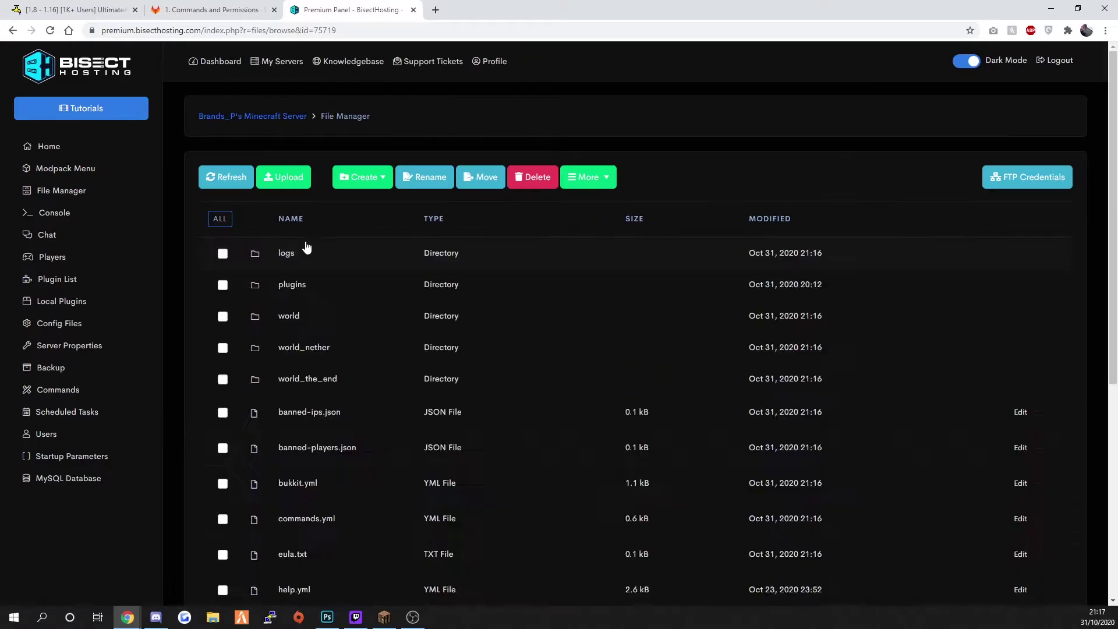
{"action": "left_click", "coordinate": [294, 315]}
{"action": "scroll", "coordinate": [379, 332], "scroll_direction": "down", "scroll_amount": 2}
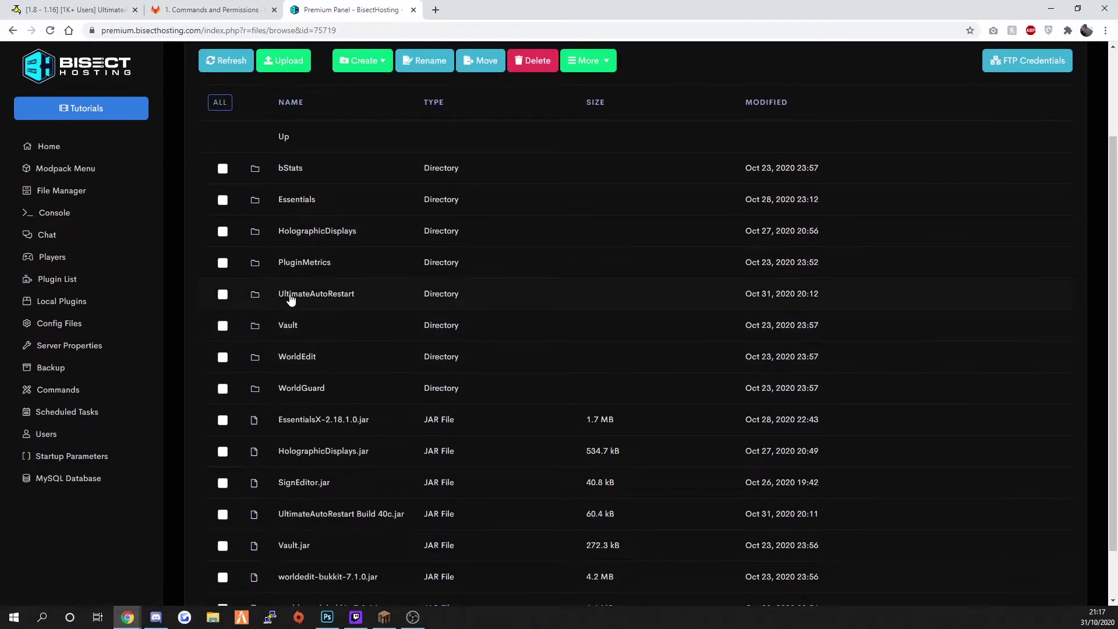
{"action": "left_click", "coordinate": [335, 298]}
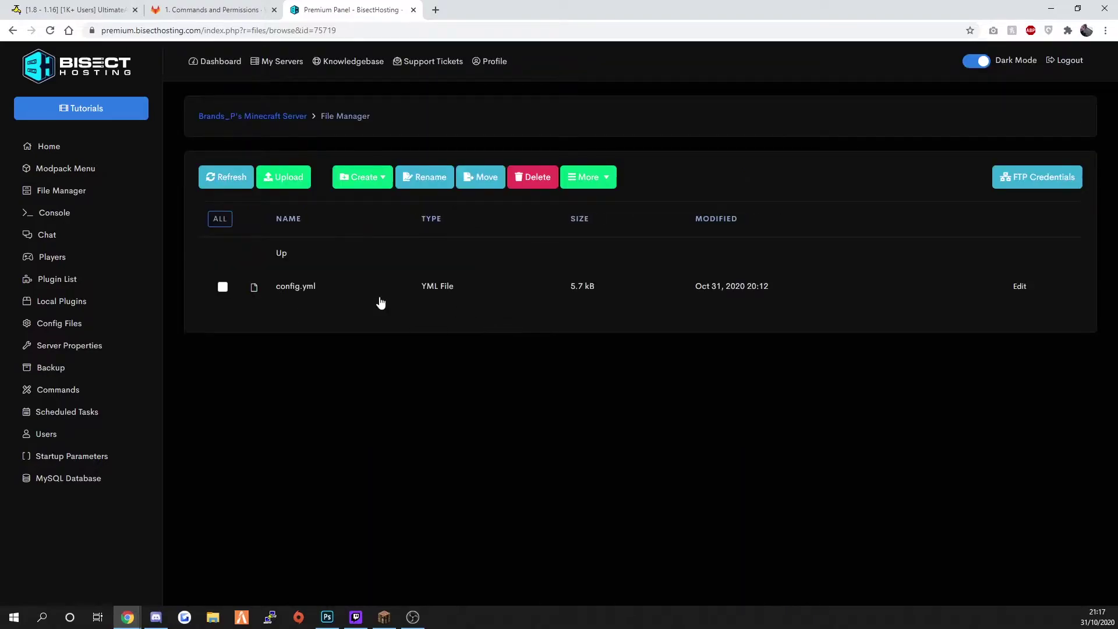
Open config.yml in the editor and review minimumPlayers and the &7[UltimateAutoRestart] message prefix.
{"action": "left_click", "coordinate": [1017, 287]}
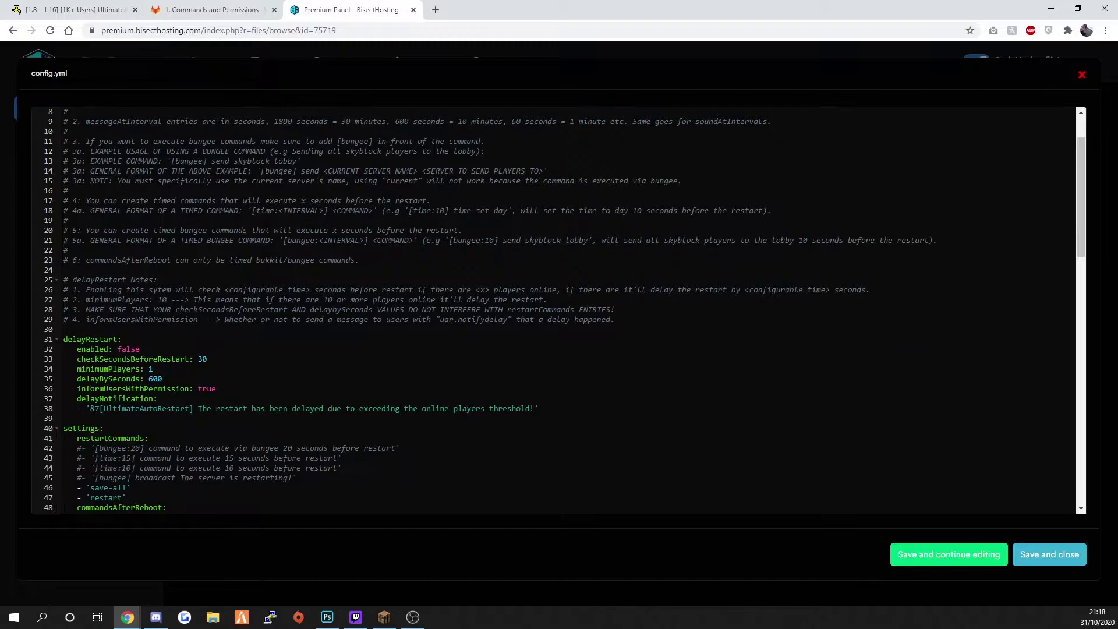
{"action": "scroll", "coordinate": [559, 310], "scroll_direction": "down", "scroll_amount": 2}
{"action": "scroll", "coordinate": [559, 310], "scroll_direction": "down", "scroll_amount": 2}
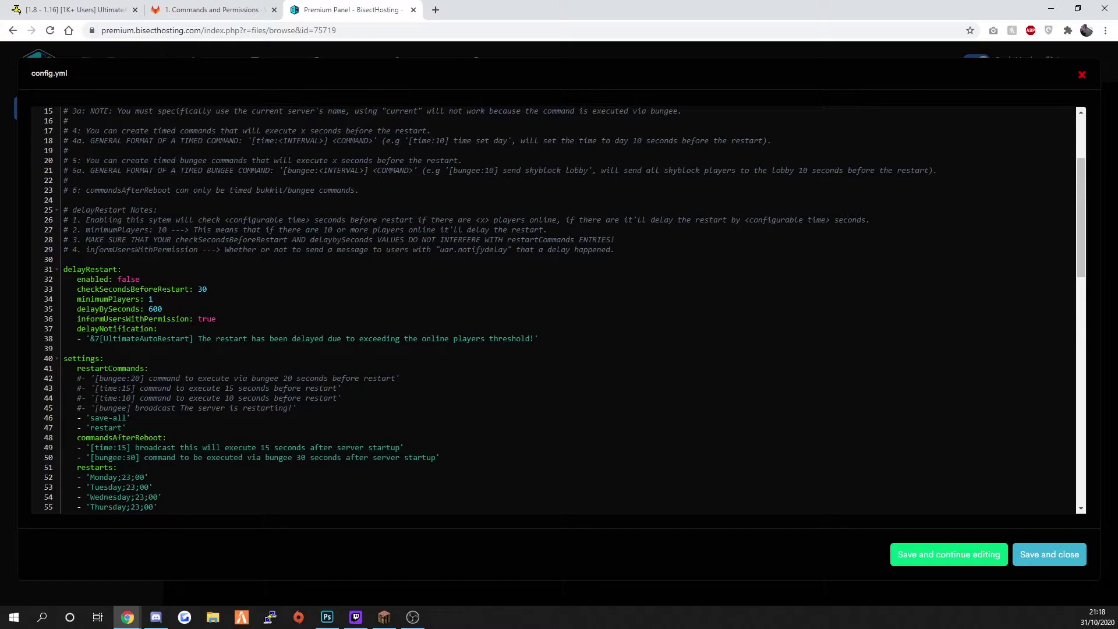
{"action": "left_click", "coordinate": [152, 299]}
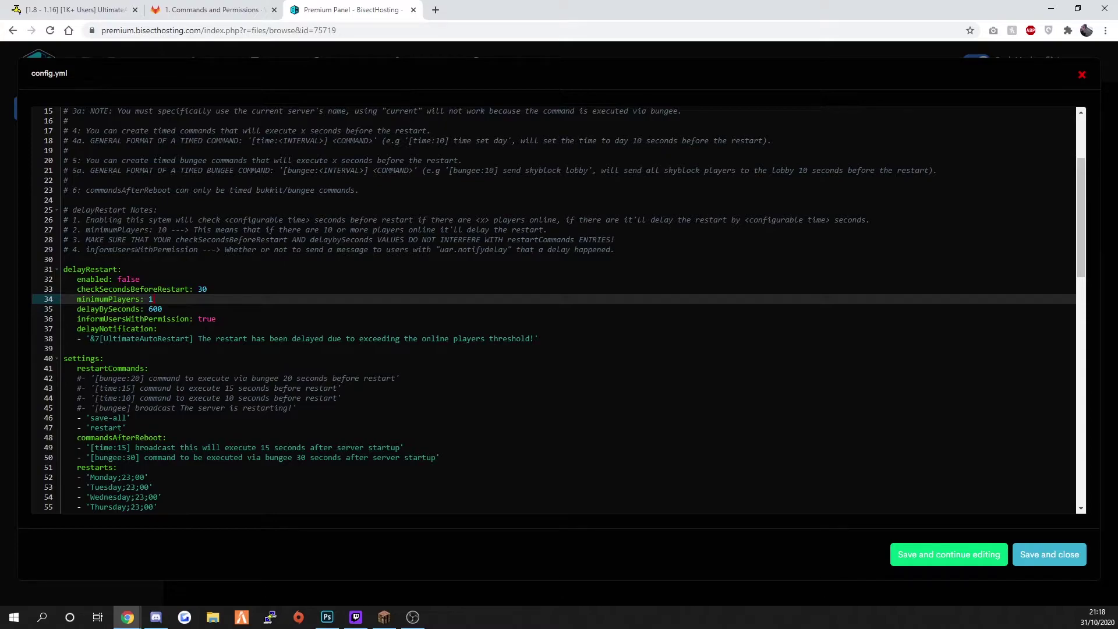
{"action": "left_click_drag", "start_coordinate": [89, 338], "coordinate": [191, 346]}
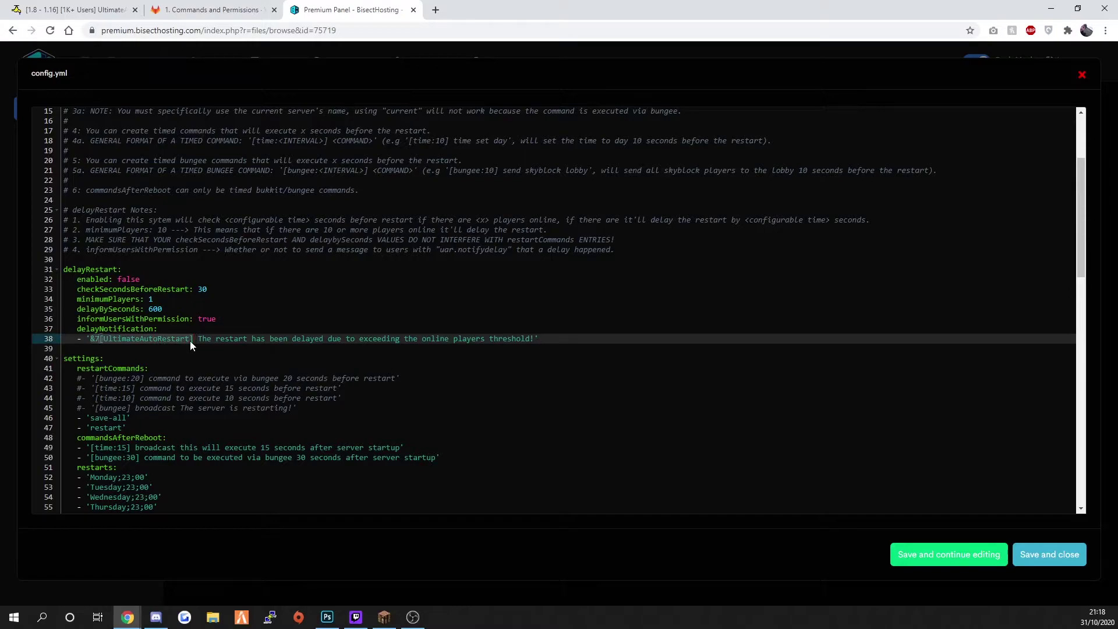
{"action": "key", "text": "Left"}
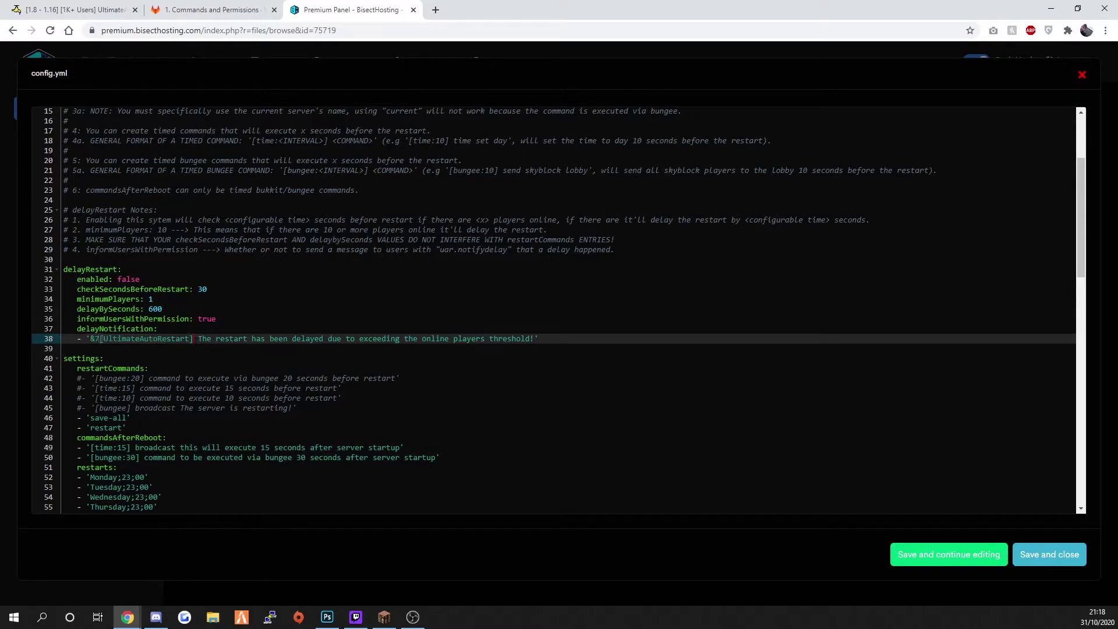
{"action": "left_click", "coordinate": [64, 348]}
Review the 'save-all' restart command and the weekly restart times such as Monday 23;00.
{"action": "scroll", "coordinate": [559, 309], "scroll_direction": "down", "scroll_amount": 1}
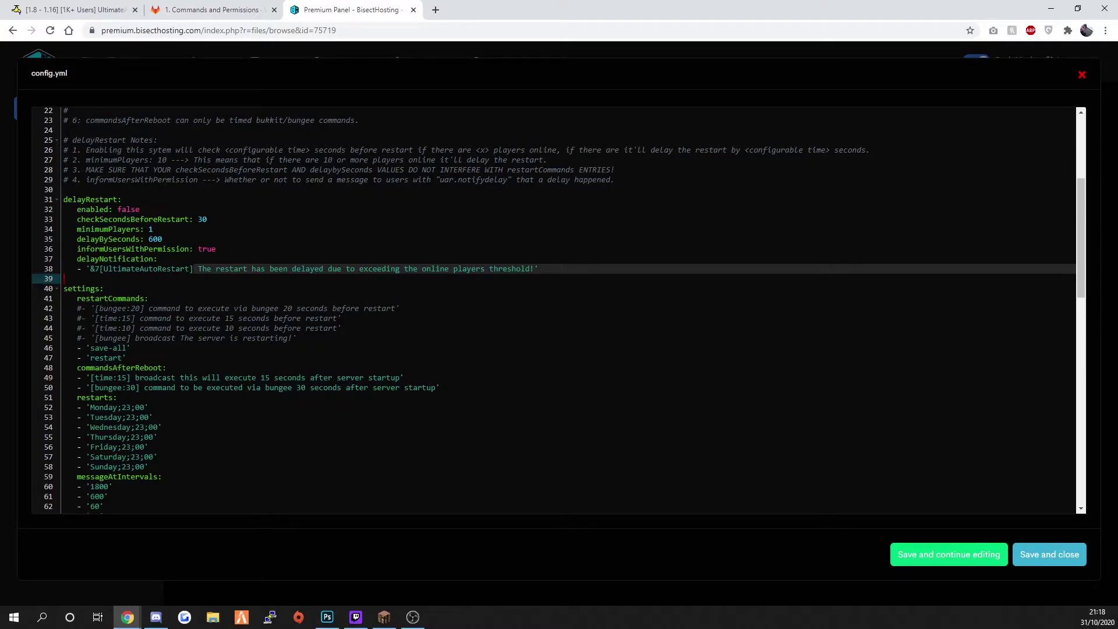
{"action": "mouse_move", "coordinate": [89, 347]}
{"action": "left_mouse_down"}
{"action": "mouse_move", "coordinate": [126, 348]}
{"action": "mouse_move", "coordinate": [91, 358]}
{"action": "mouse_move", "coordinate": [130, 377]}
{"action": "left_mouse_up"}
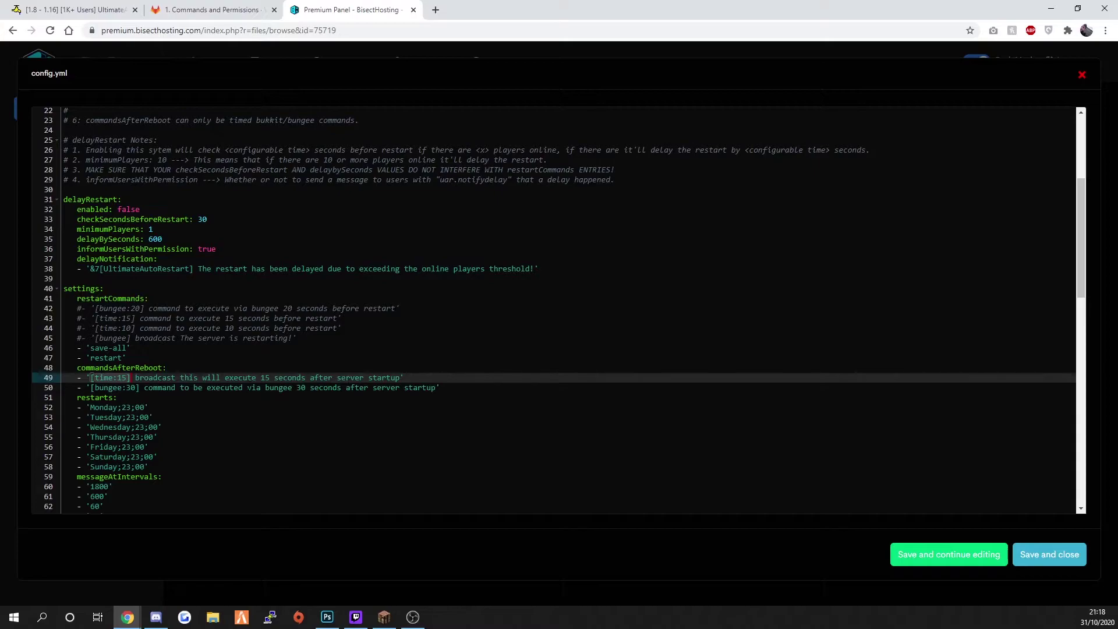
{"action": "left_click", "coordinate": [146, 395]}
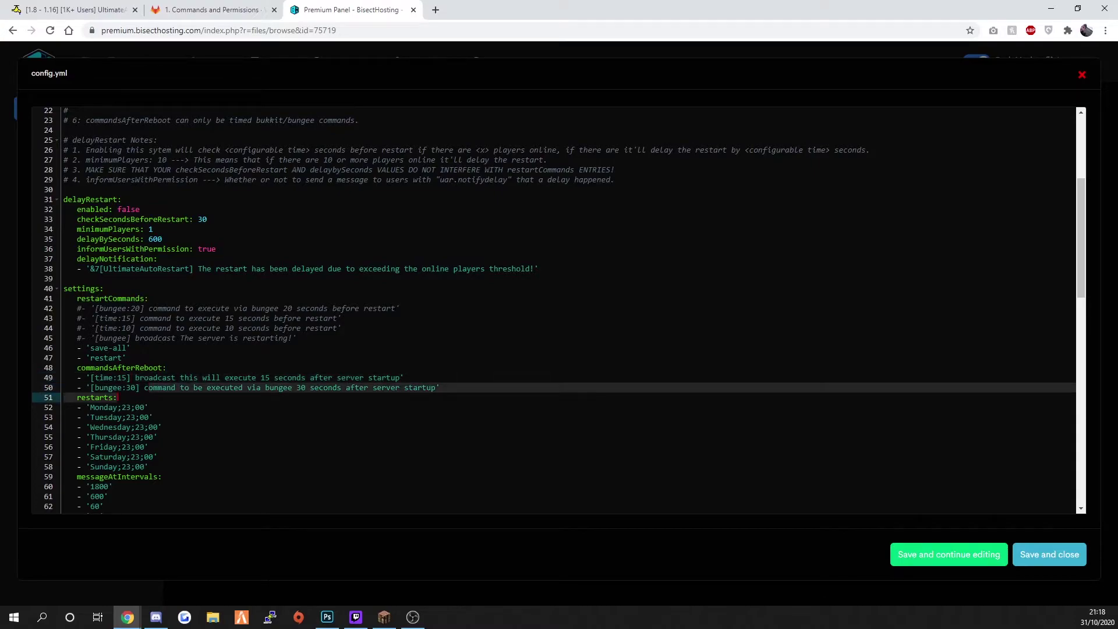
{"action": "scroll", "coordinate": [145, 387], "scroll_direction": "down", "scroll_amount": 2}
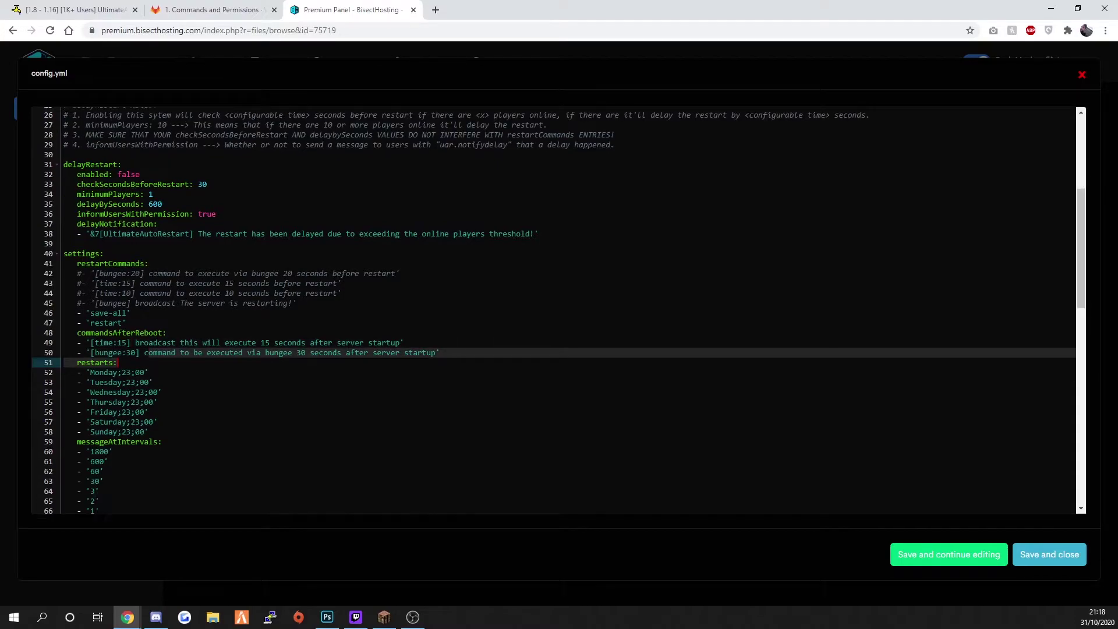
{"action": "left_click", "coordinate": [116, 357]}
{"action": "left_click", "coordinate": [109, 338]}
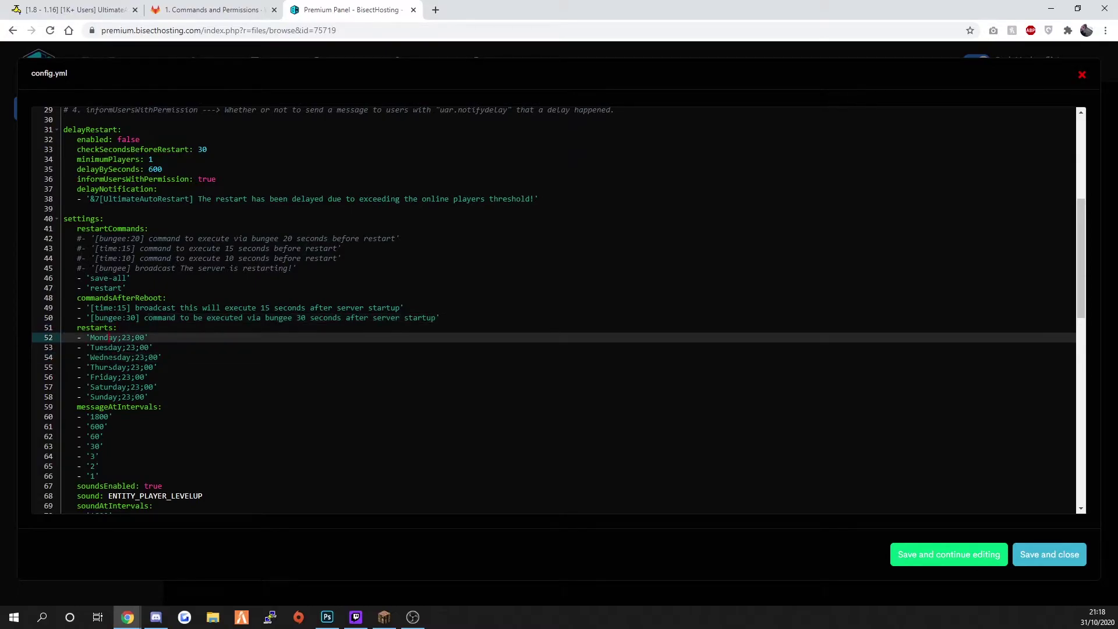
{"action": "left_click", "coordinate": [131, 338]}
{"action": "scroll", "coordinate": [140, 357], "scroll_direction": "down", "scroll_amount": 2}
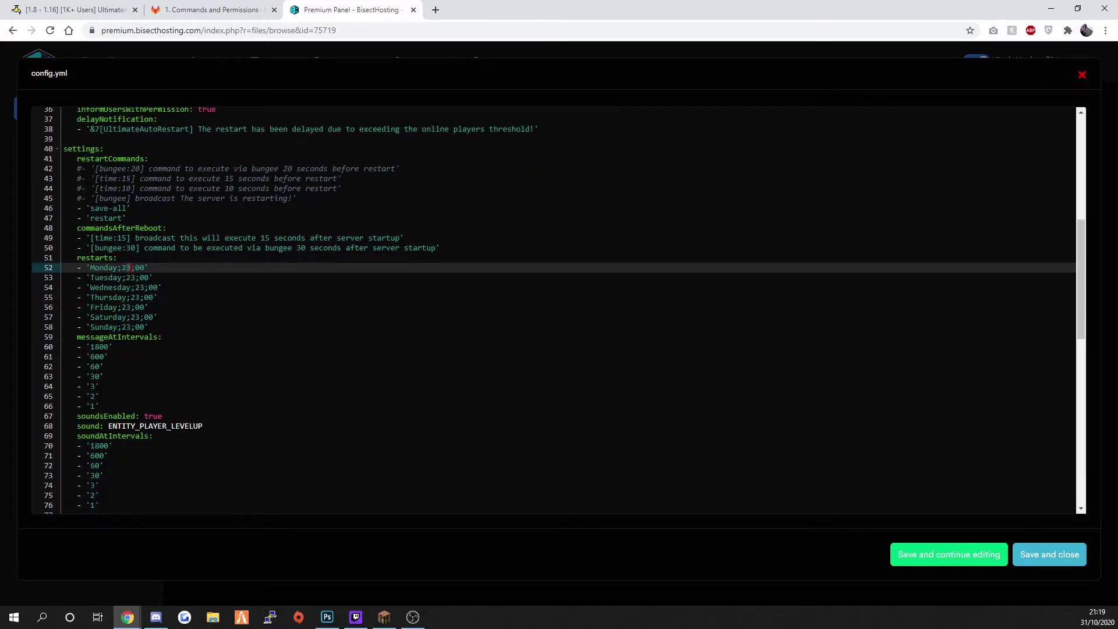
Step through the messageAtIntervals values in config.yml.
{"action": "scroll", "coordinate": [92, 312], "scroll_direction": "down", "scroll_amount": 1}
{"action": "left_click", "coordinate": [92, 312]}
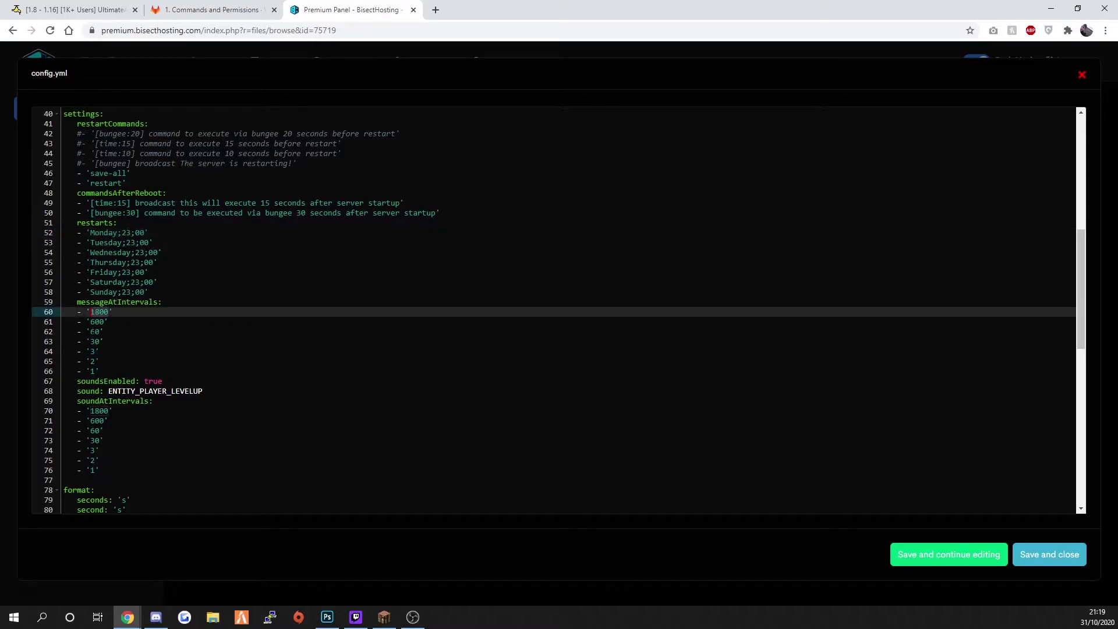
{"action": "key", "text": "Down"}
{"action": "key", "text": "Down"}
{"action": "key", "text": "Down"}
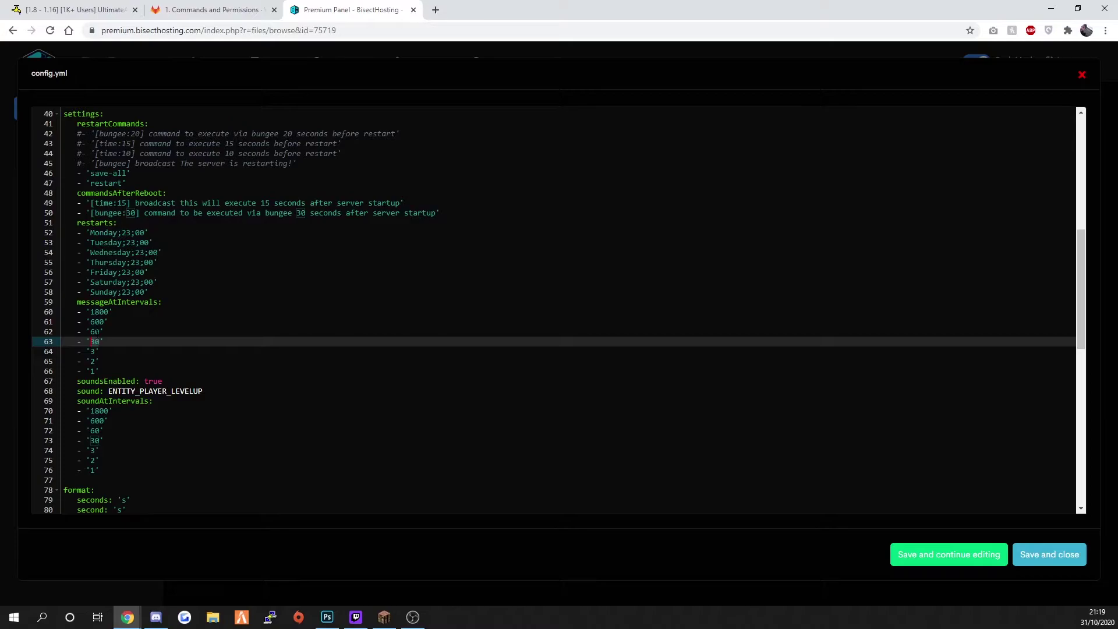
{"action": "key", "text": "Up"}
{"action": "key", "text": "Up"}
{"action": "key", "text": "Up"}
{"action": "key", "text": "Down"}
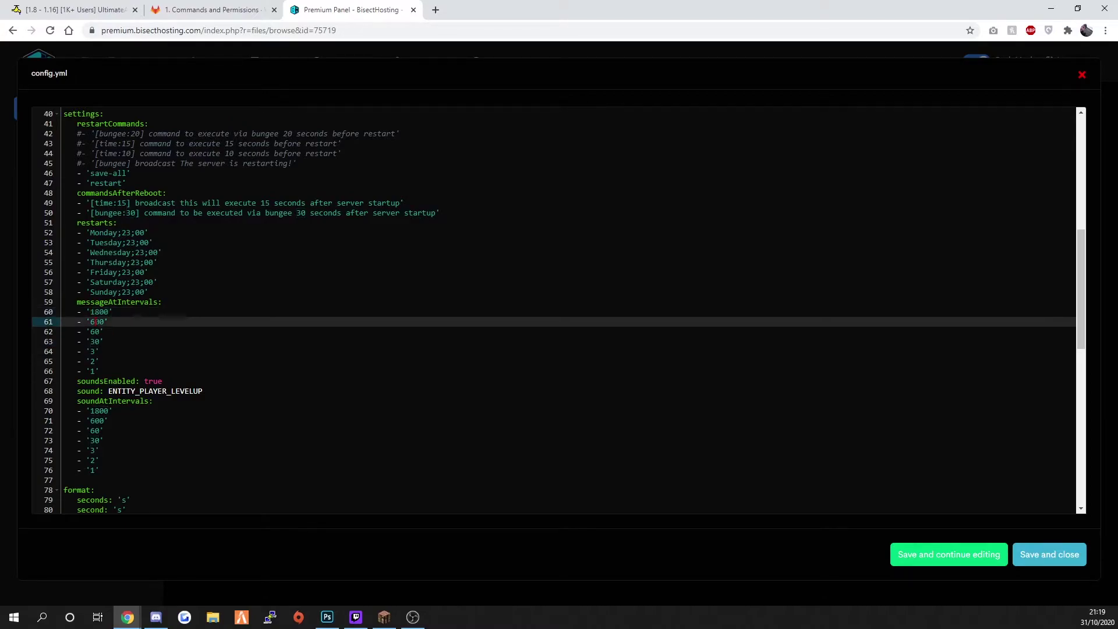
{"action": "key", "text": "Down"}
{"action": "key", "text": "Down"}
{"action": "key", "text": "Down"}
{"action": "key", "text": "Down"}
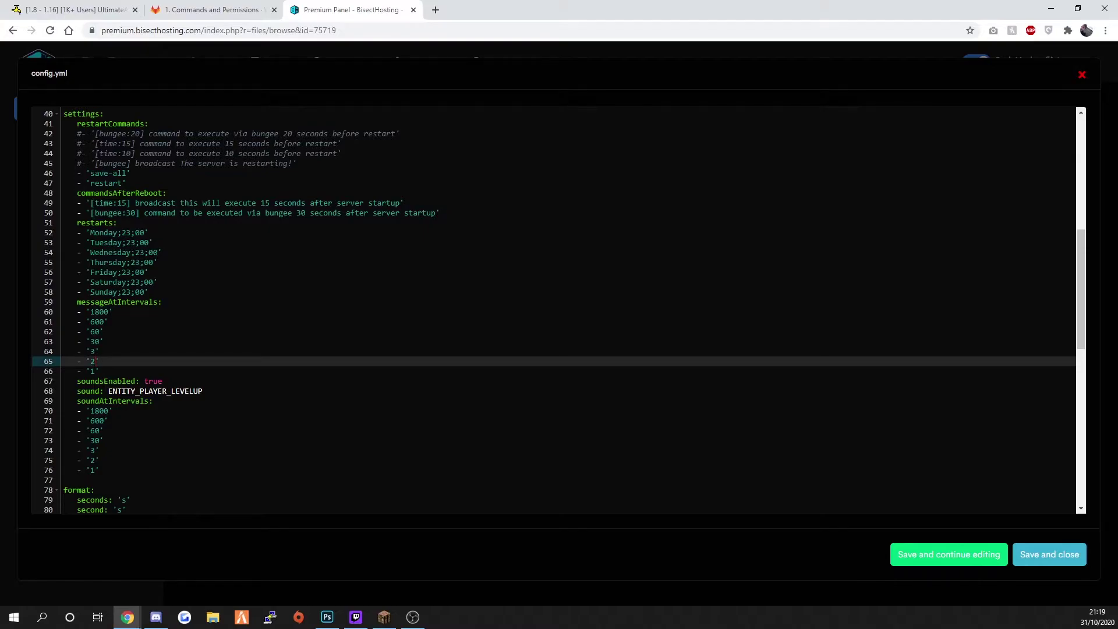
Review the ENTITY_PLAYER_LEVELUP sound and its 1800, 600, 60 and 30 second intervals.
{"action": "scroll", "coordinate": [557, 309], "scroll_direction": "down", "scroll_amount": 2}
{"action": "double_click", "coordinate": [99, 307]}
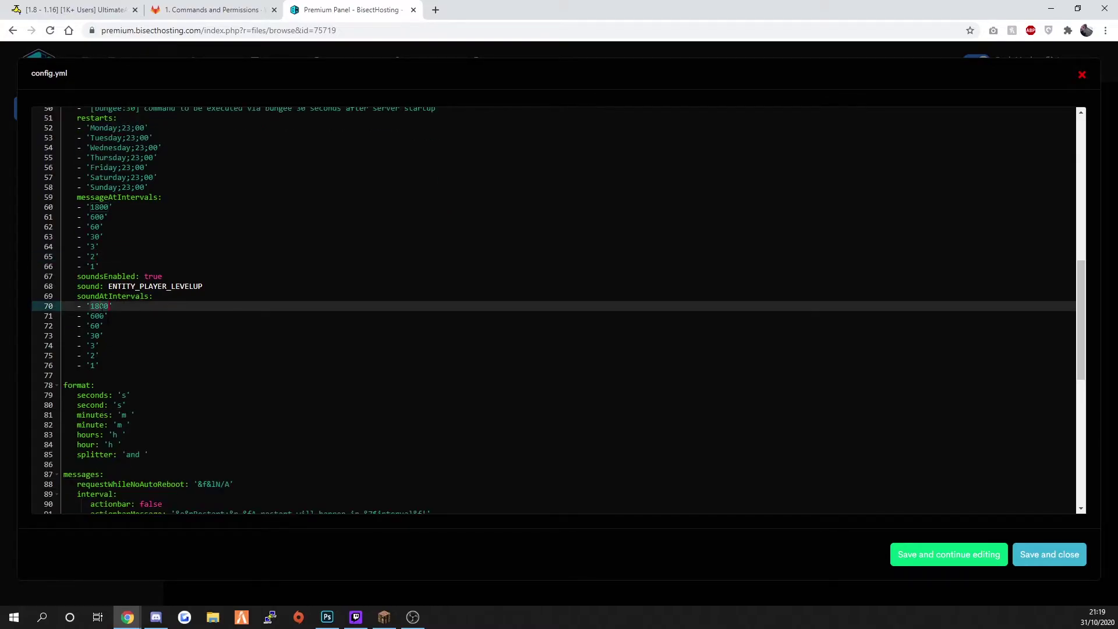
{"action": "left_click", "coordinate": [96, 208]}
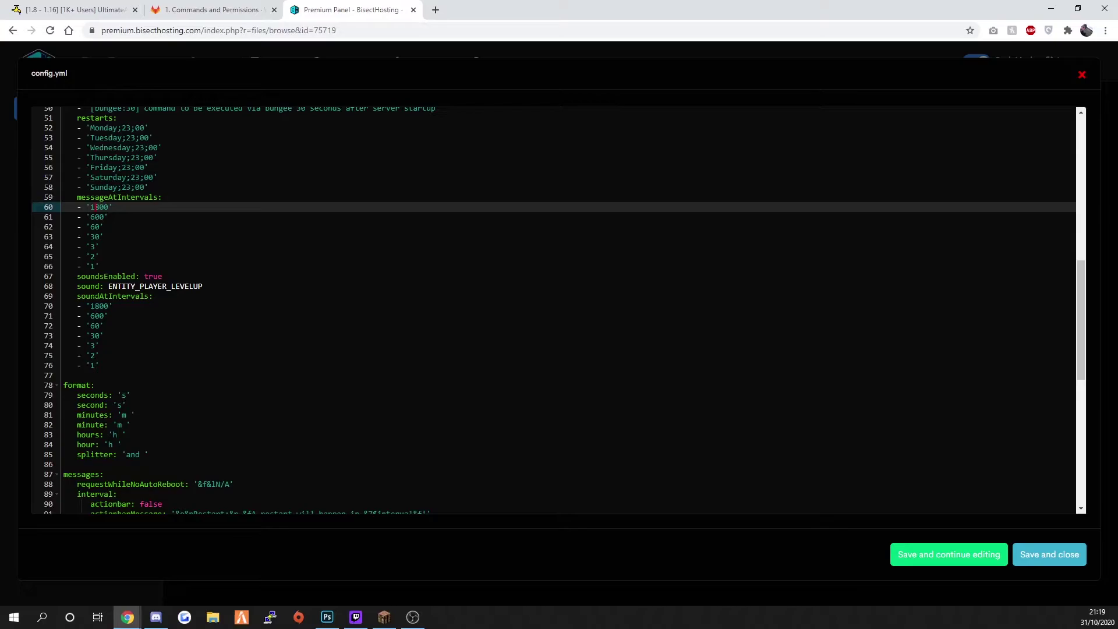
{"action": "left_click_drag", "start_coordinate": [110, 286], "coordinate": [202, 286]}
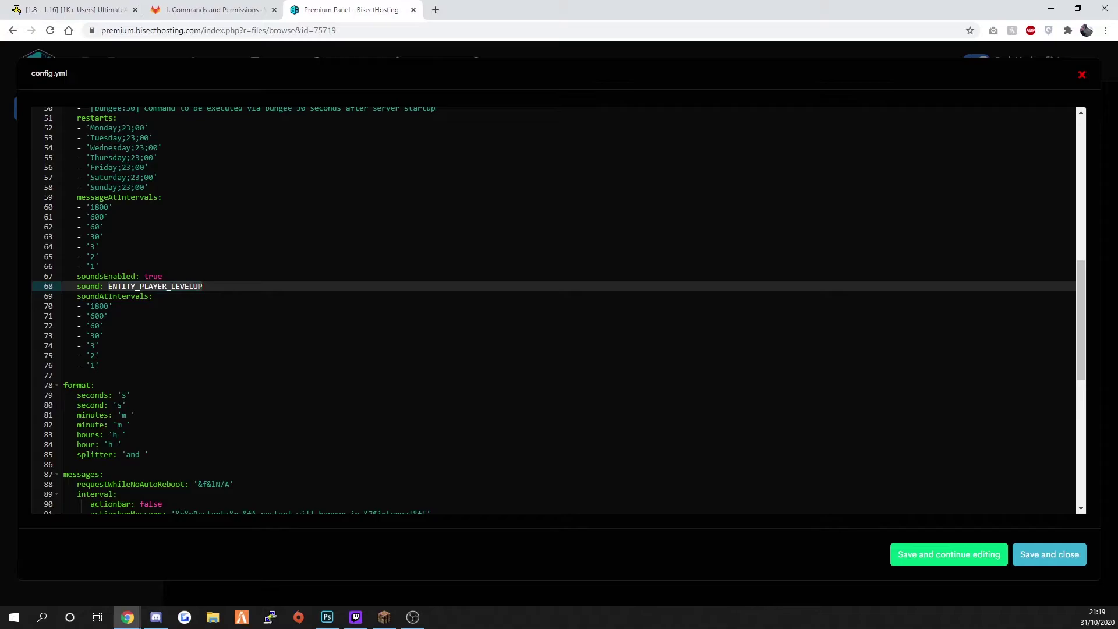
{"action": "double_click", "coordinate": [99, 306]}
{"action": "left_click", "coordinate": [97, 315]}
{"action": "double_click", "coordinate": [95, 325]}
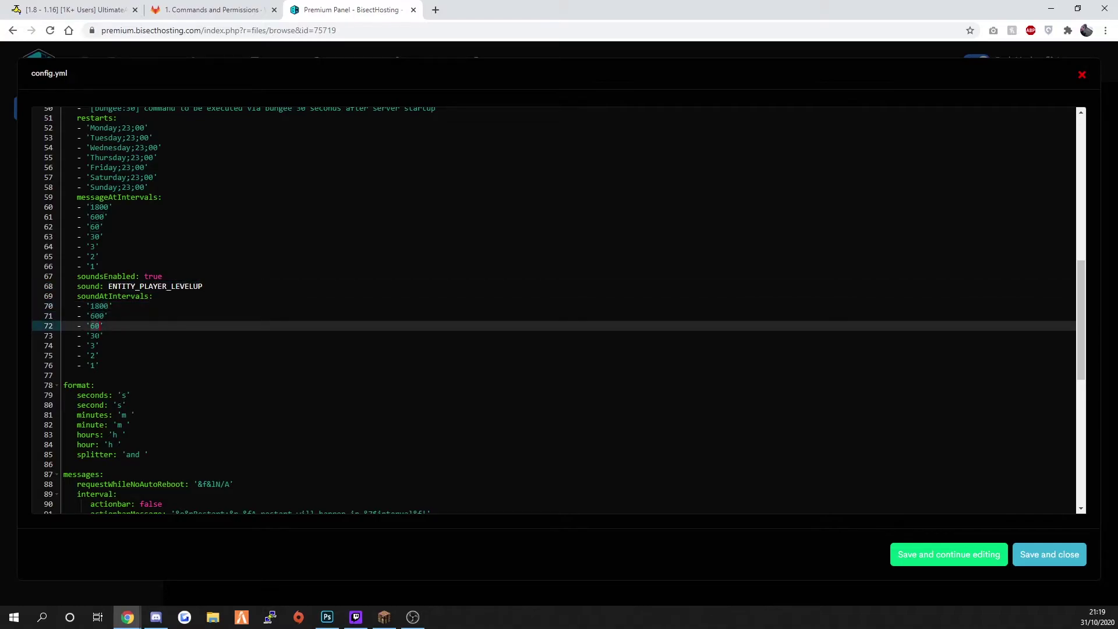
{"action": "double_click", "coordinate": [95, 335]}
{"action": "left_click", "coordinate": [225, 286]}
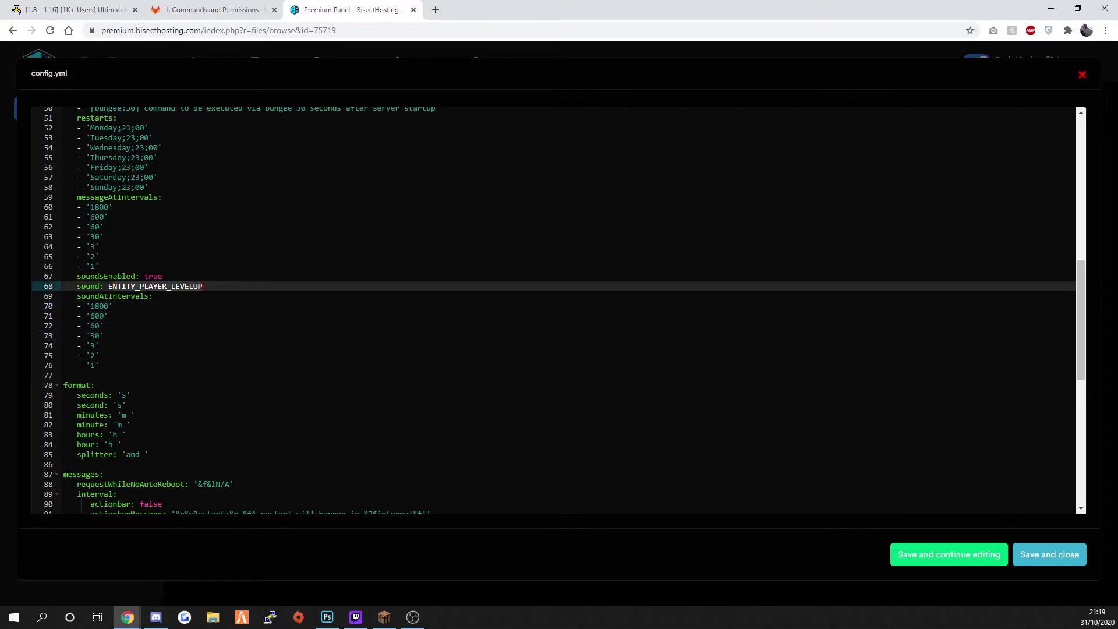
Go through the time format entries from seconds down to the splitter.
{"action": "scroll", "coordinate": [558, 309], "scroll_direction": "down", "scroll_amount": 2}
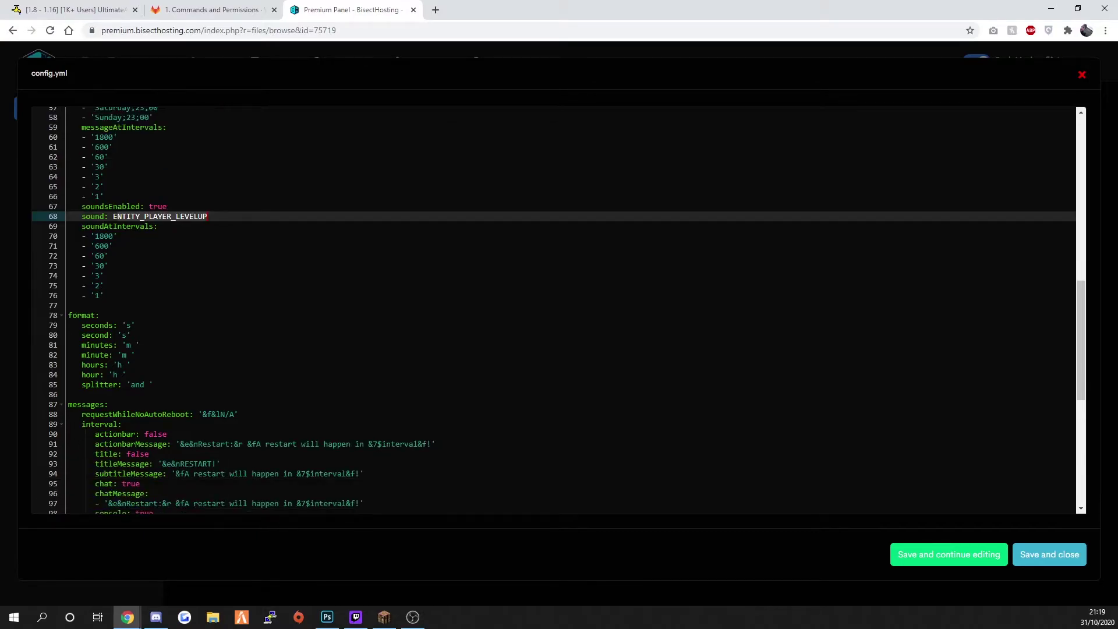
{"action": "left_click", "coordinate": [128, 325]}
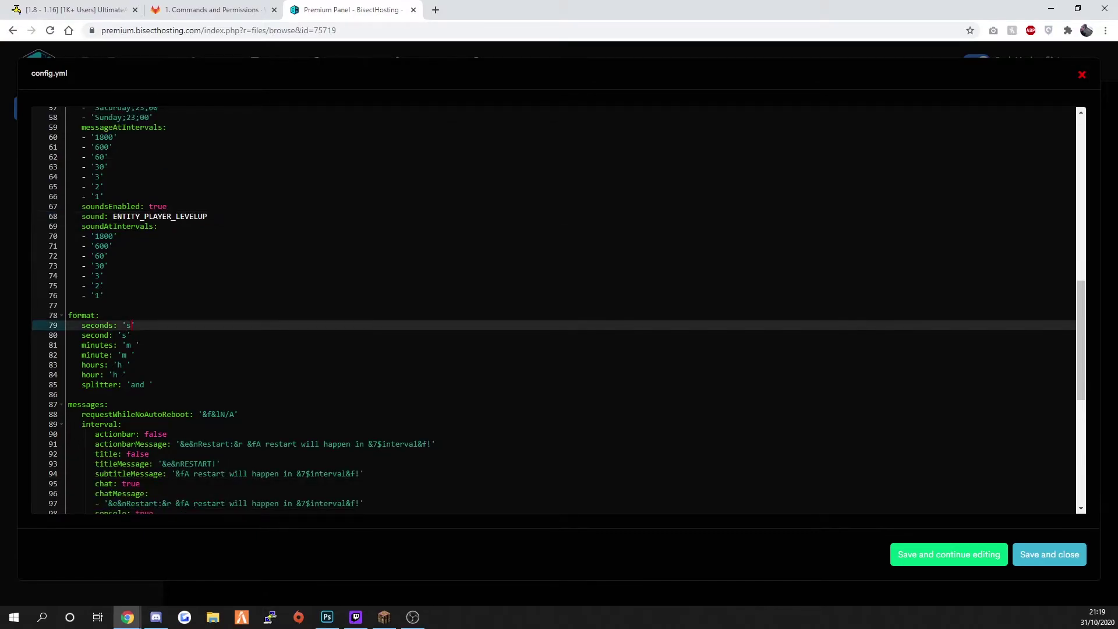
{"action": "left_click", "coordinate": [127, 335]}
{"action": "left_click", "coordinate": [129, 345]}
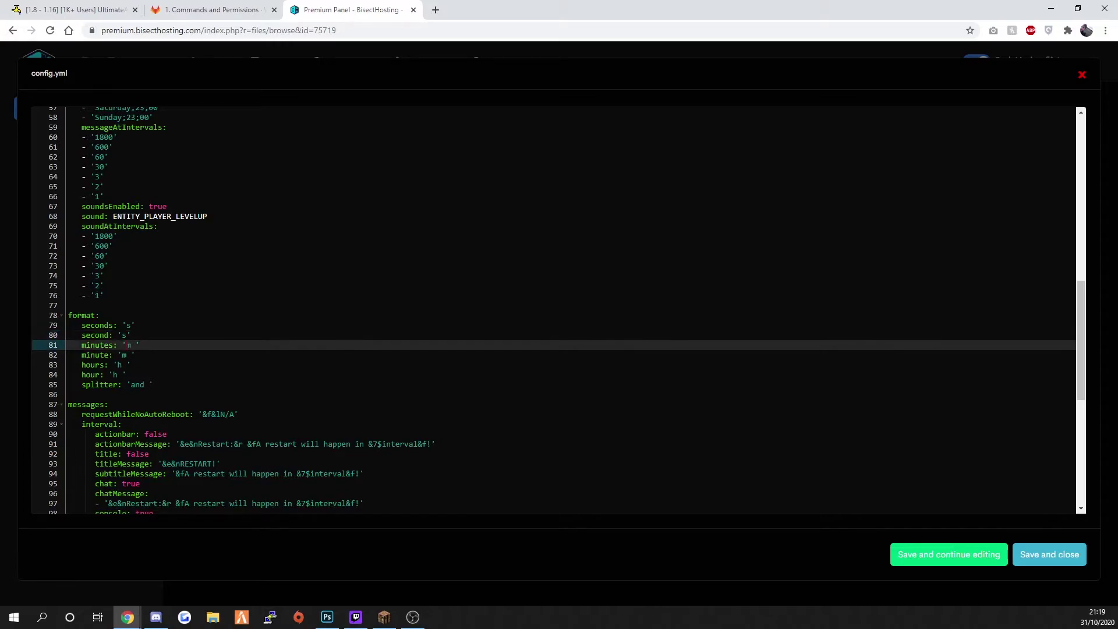
{"action": "left_click", "coordinate": [129, 355]}
{"action": "left_click", "coordinate": [130, 364]}
{"action": "left_click", "coordinate": [131, 375]}
{"action": "left_click", "coordinate": [132, 384]}
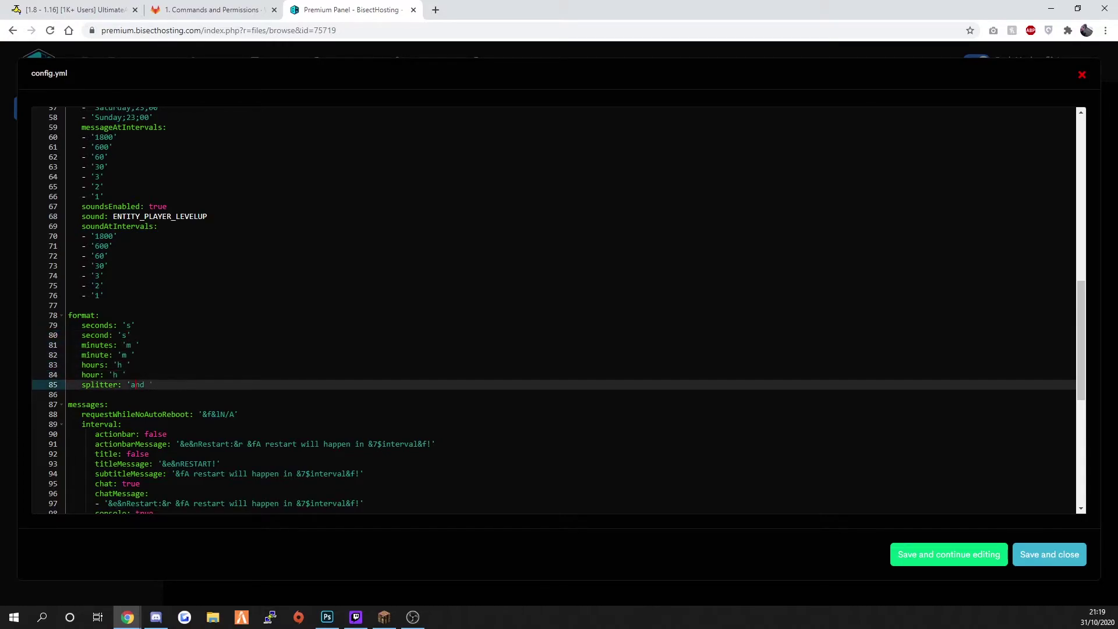
Review the requestWhileNoAutoReboot message and the requested-interval subtitle message.
{"action": "scroll", "coordinate": [132, 384], "scroll_direction": "down", "scroll_amount": 2}
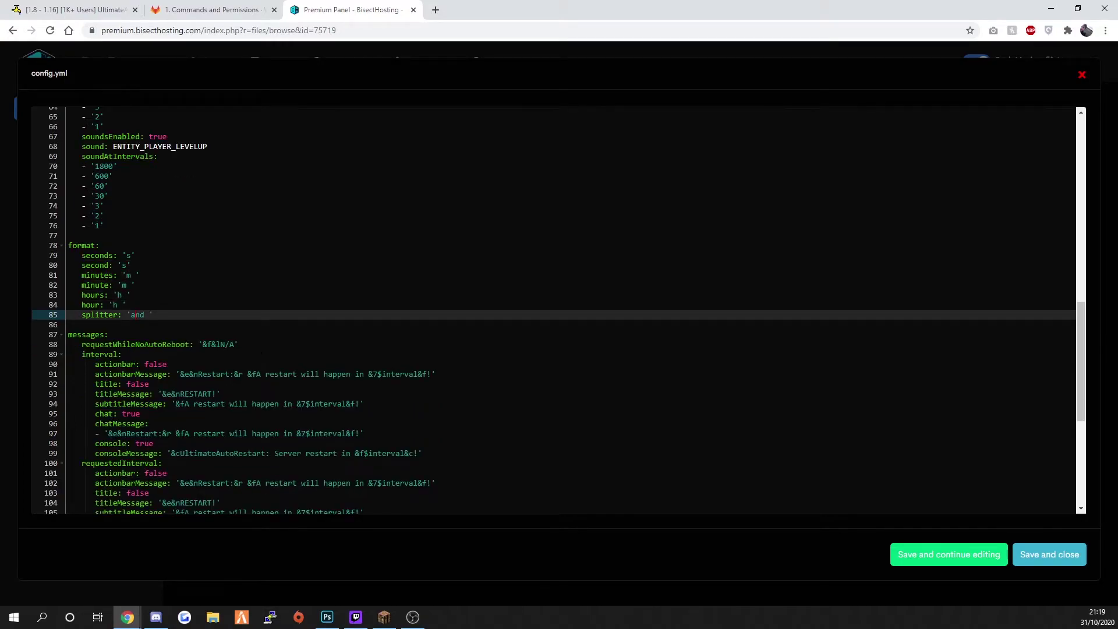
{"action": "left_click_drag", "start_coordinate": [81, 344], "coordinate": [200, 344]}
{"action": "left_click", "coordinate": [236, 344]}
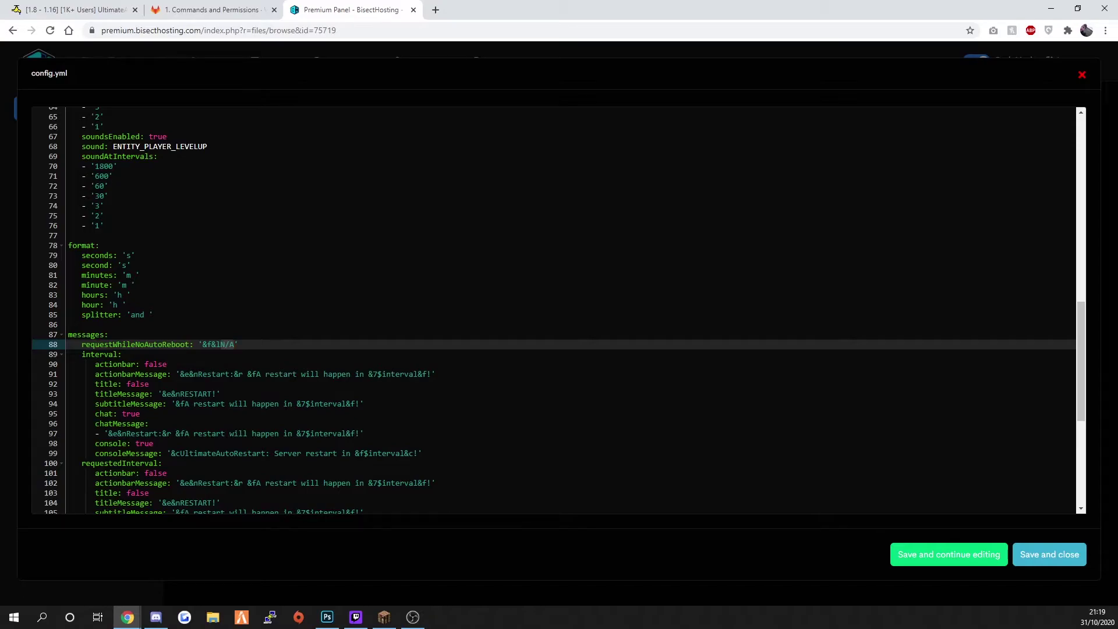
{"action": "scroll", "coordinate": [335, 383], "scroll_direction": "down", "scroll_amount": 2}
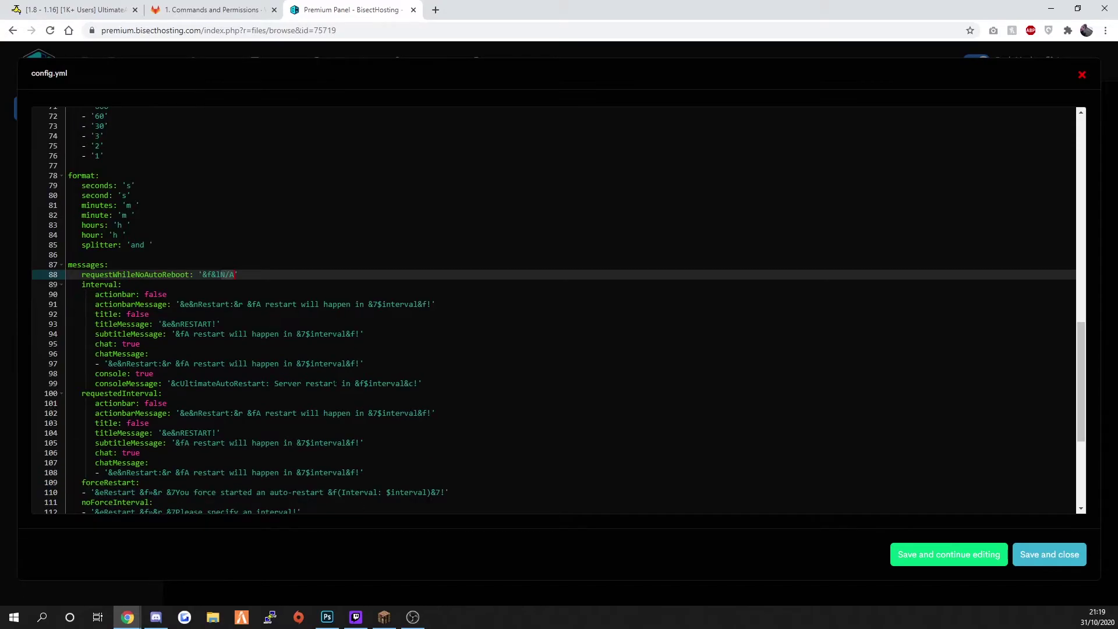
{"action": "left_click", "coordinate": [182, 442]}
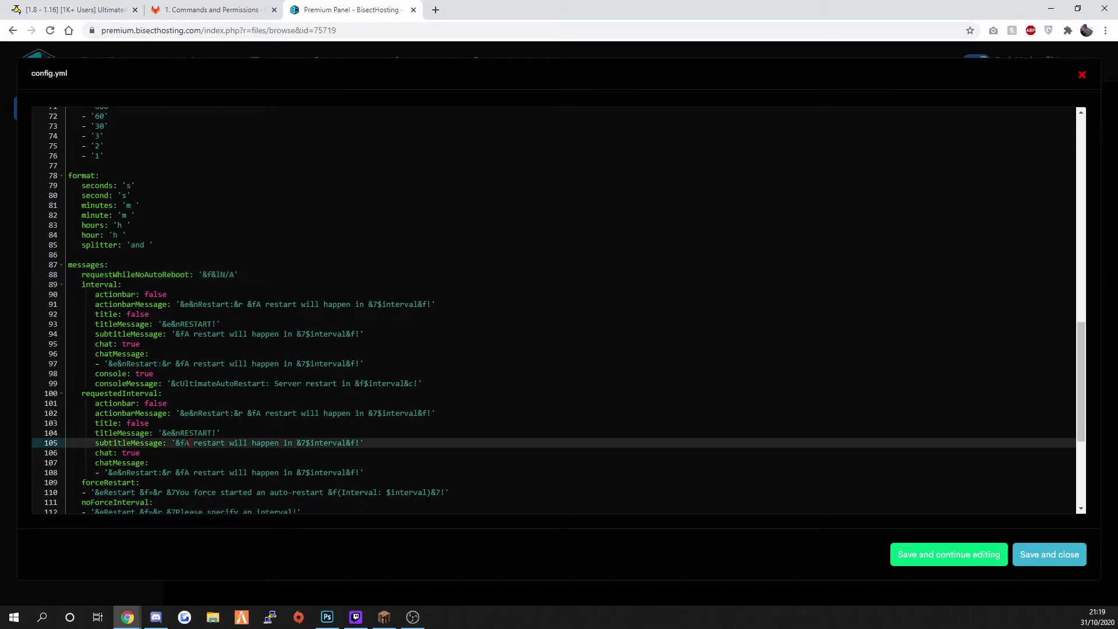
{"action": "scroll", "coordinate": [558, 310], "scroll_direction": "down", "scroll_amount": 2}
{"action": "scroll", "coordinate": [558, 310], "scroll_direction": "down", "scroll_amount": 4}
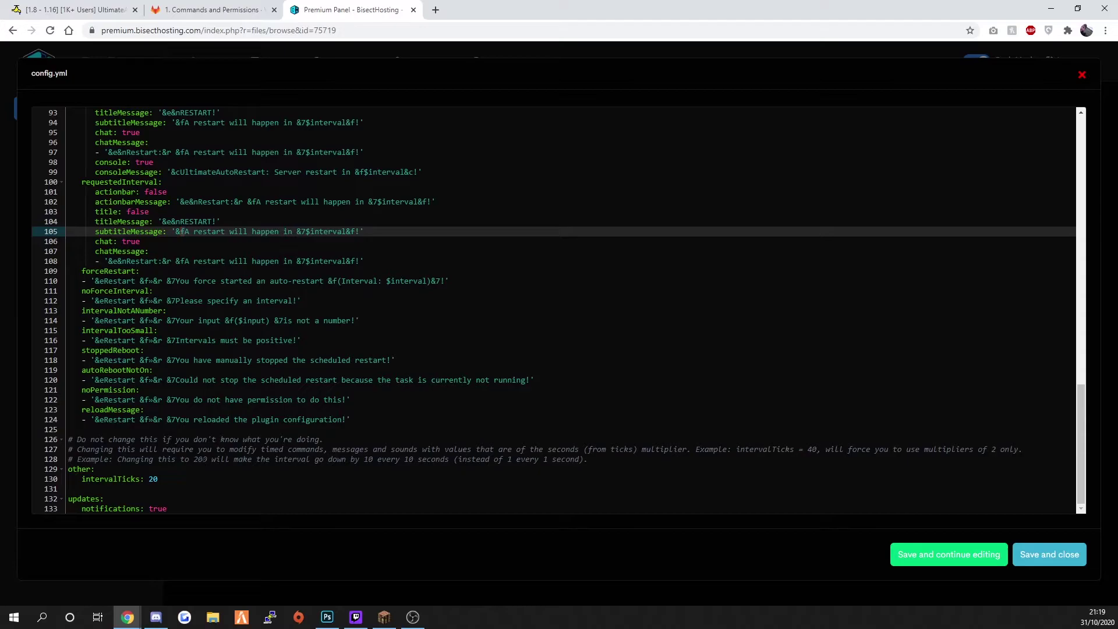
Check that notifications is set to true and save config.yml.
{"action": "double_click", "coordinate": [151, 508]}
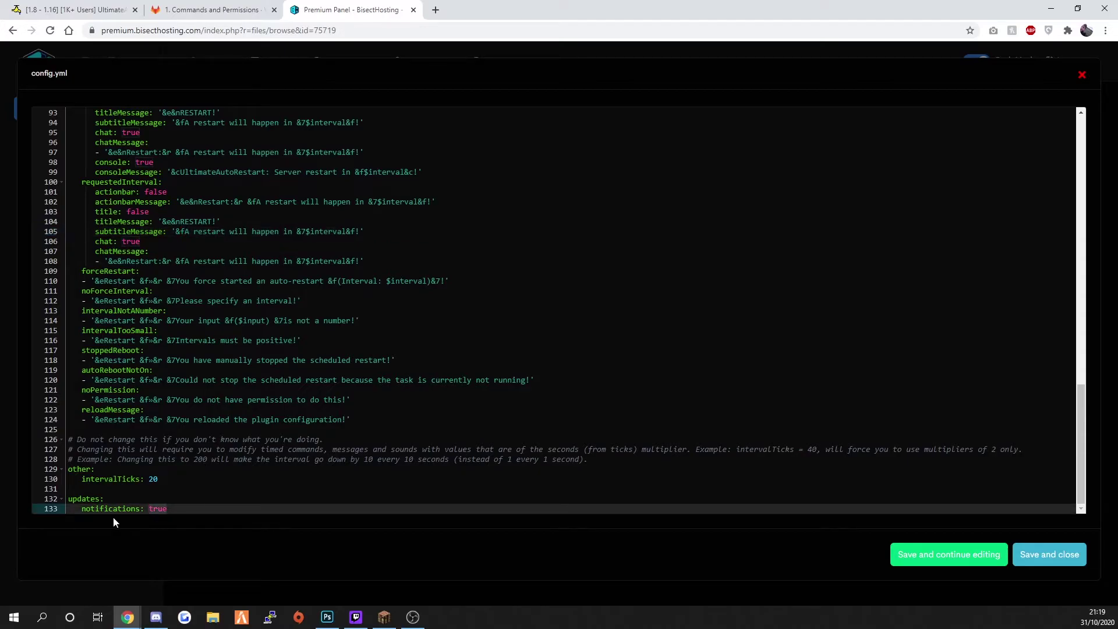
{"action": "double_click", "coordinate": [100, 509]}
{"action": "left_click", "coordinate": [931, 541]}
Add the '5' and '4' entries after '30' under soundAtIntervals.
{"action": "scroll", "coordinate": [559, 309], "scroll_direction": "up", "scroll_amount": 4}
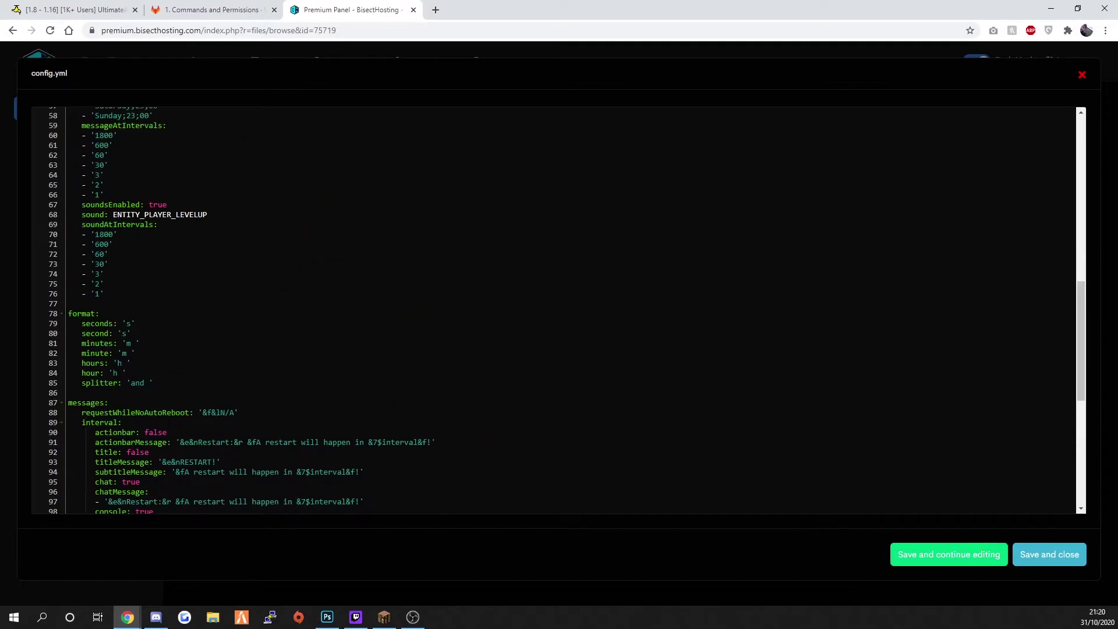
{"action": "scroll", "coordinate": [559, 309], "scroll_direction": "up", "scroll_amount": 2}
{"action": "left_click", "coordinate": [117, 334]}
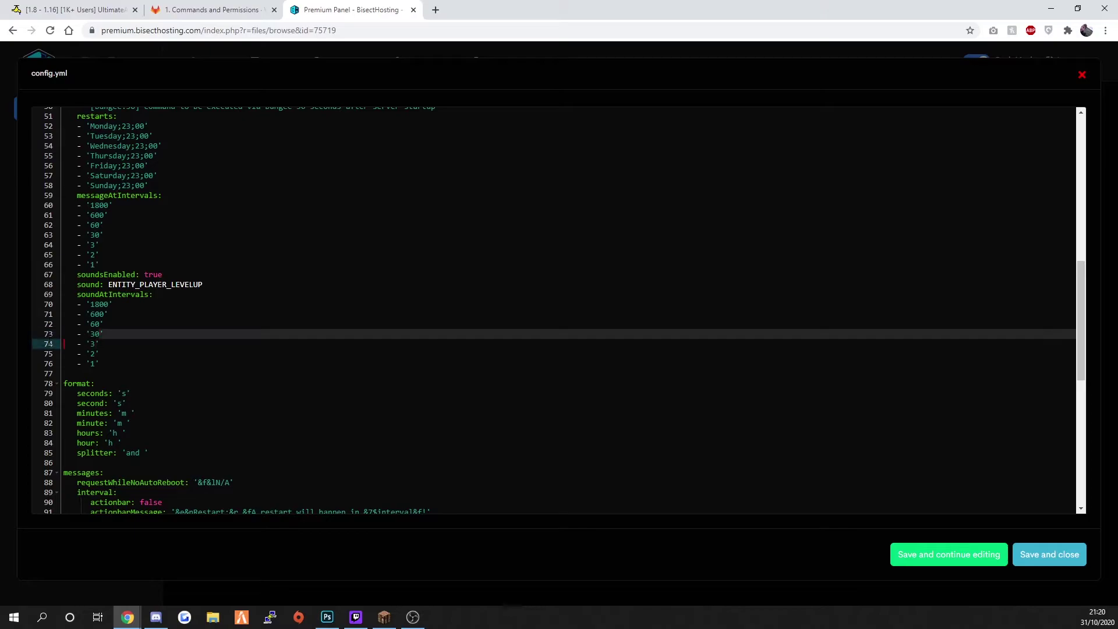
{"action": "left_click", "coordinate": [77, 344]}
{"action": "left_click", "coordinate": [123, 336]}
{"action": "key", "text": "Return"}
{"action": "type", "text": "- '4'"}
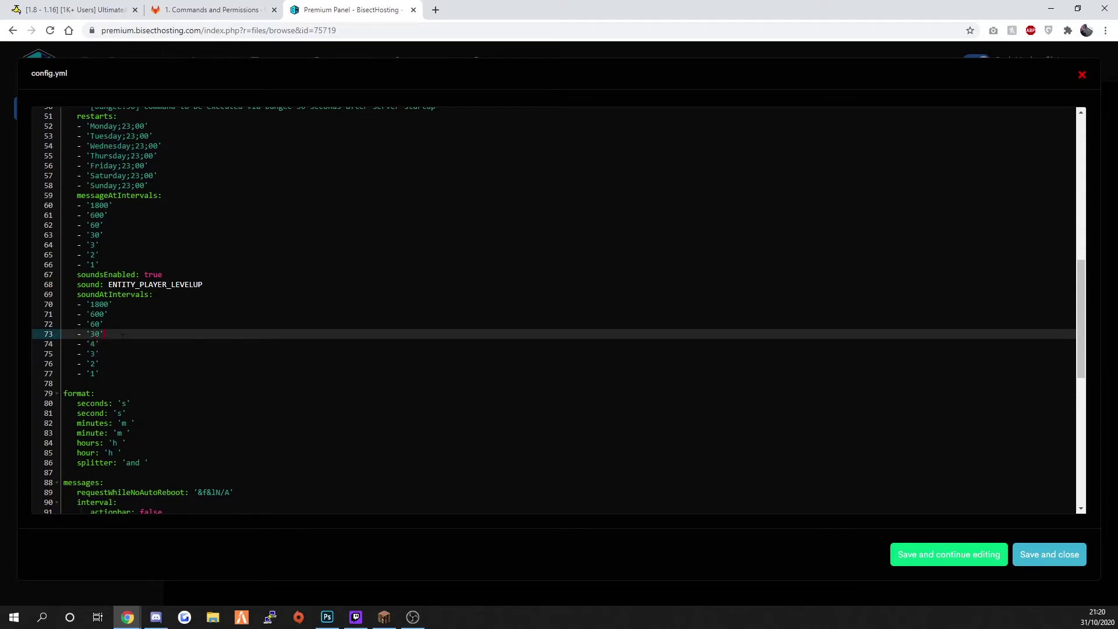
{"action": "key", "text": "Return"}
{"action": "type", "text": "- '5"}
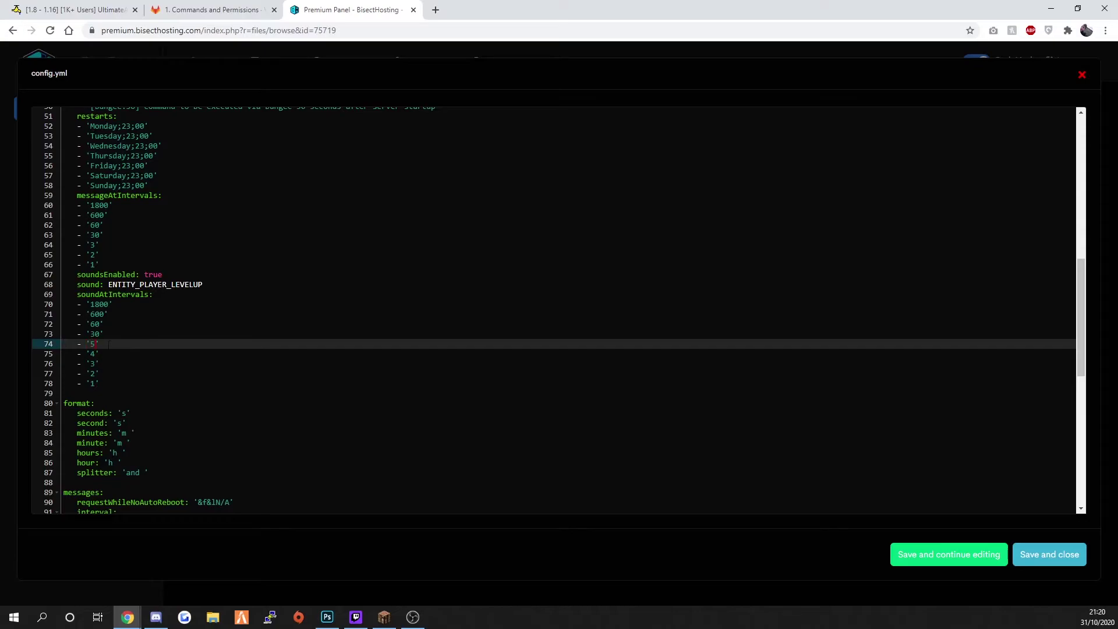
{"action": "left_click_drag", "start_coordinate": [100, 353], "coordinate": [63, 334]}
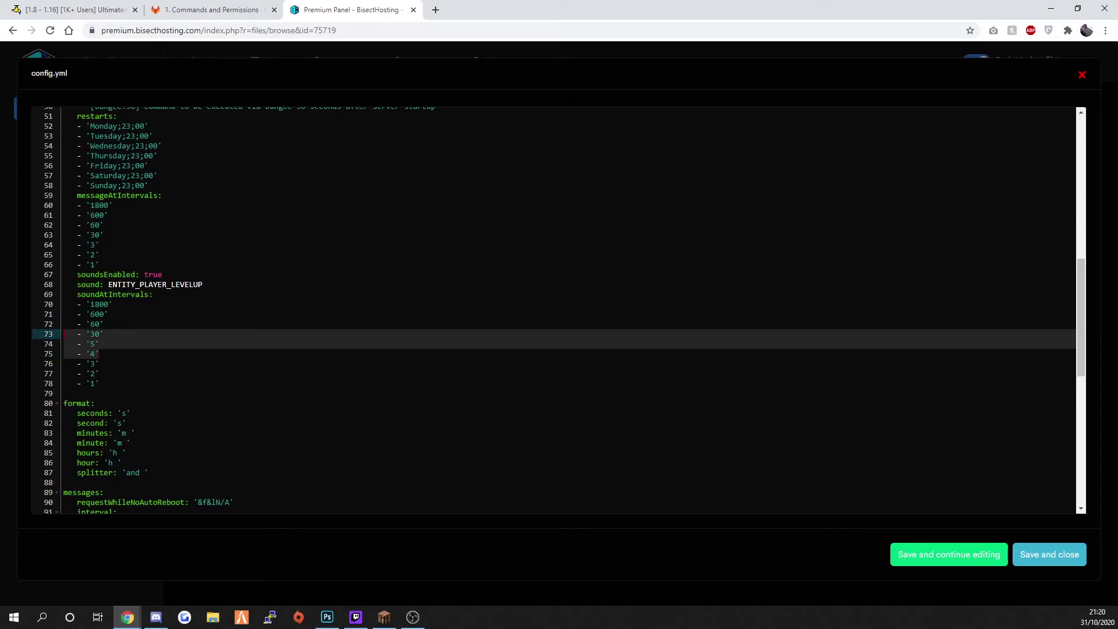
Insert - '5' and - '4' after the '30' entry under messageAtIntervals.
{"action": "left_click", "coordinate": [110, 236]}
{"action": "key", "text": "Return"}
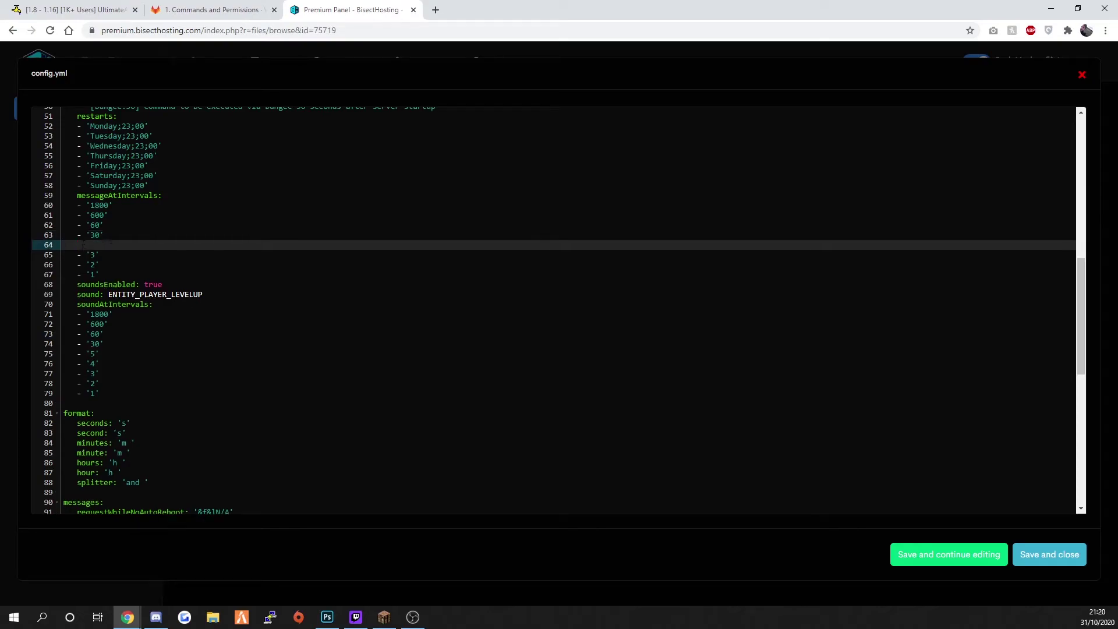
{"action": "type", "text": "- '5'"}
{"action": "key", "text": "Return"}
{"action": "type", "text": "- '4'"}
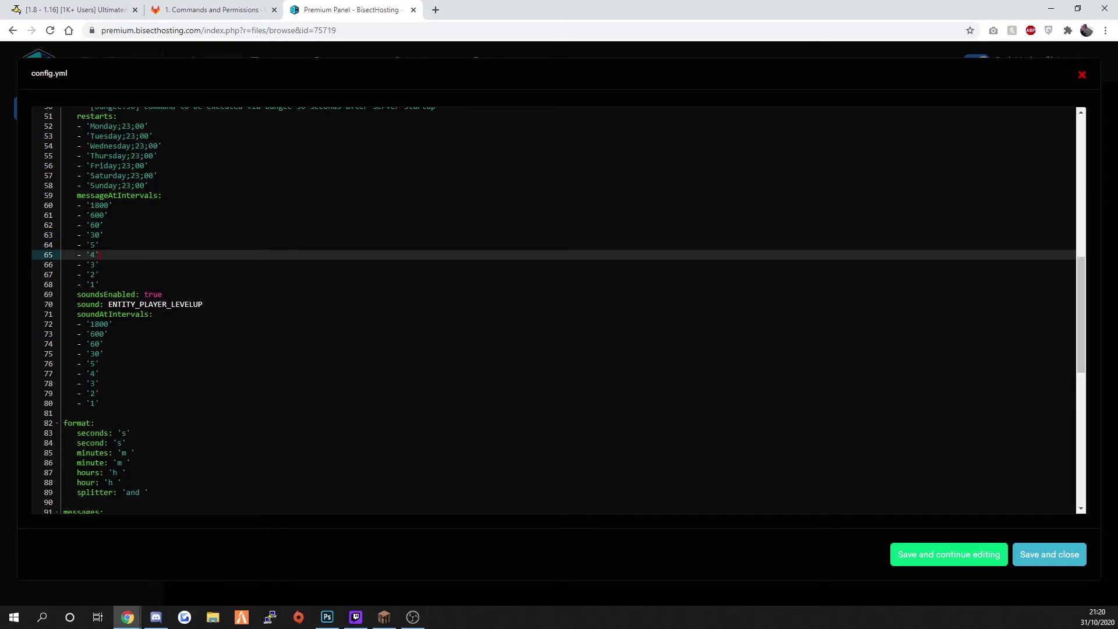
In a new browser tab, search 'spigot sounds' and browse the Spigot Sound documentation.
{"action": "left_click", "coordinate": [436, 10]}
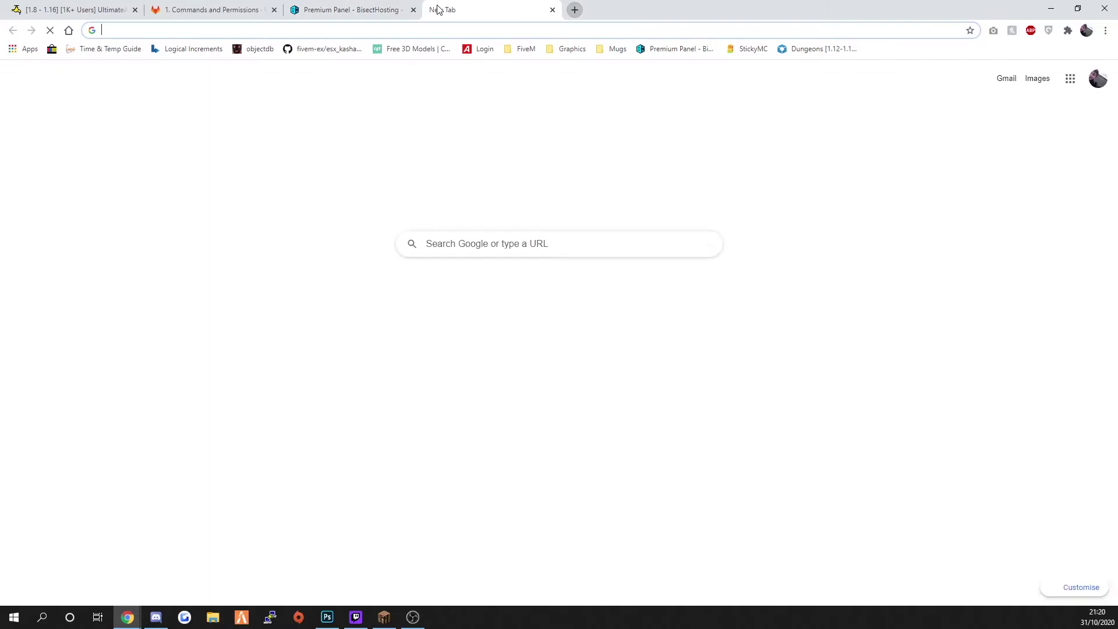
{"action": "type", "text": "dp"}
{"action": "key", "text": "BackSpace"}
{"action": "key", "text": "BackSpace"}
{"action": "type", "text": "spigot sounds"}
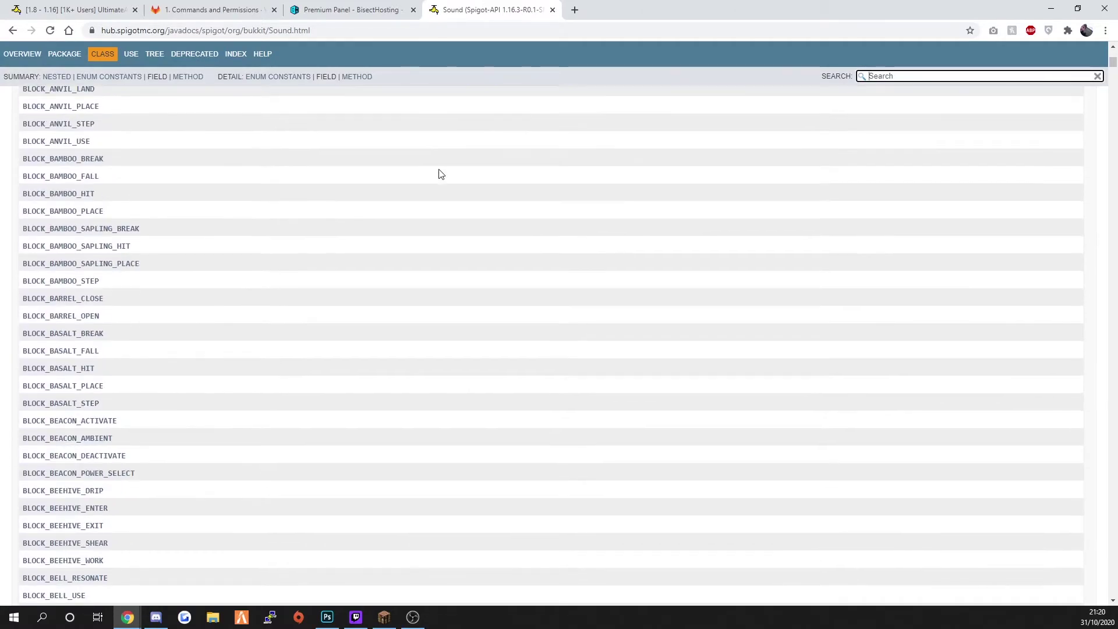
{"action": "scroll", "coordinate": [437, 168], "scroll_direction": "down", "scroll_amount": 3}
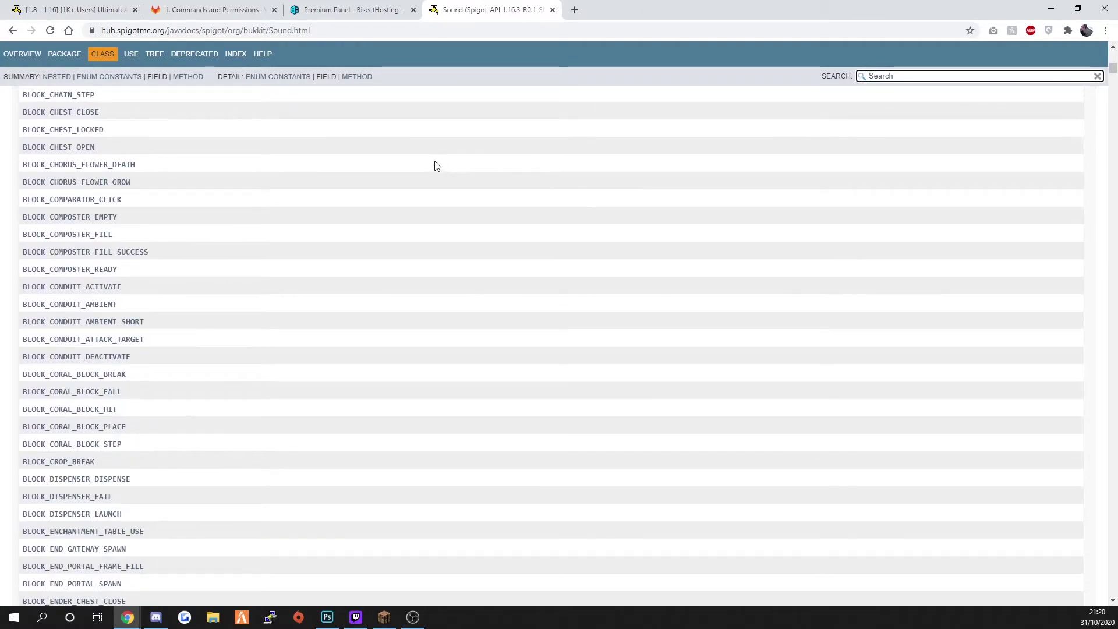
{"action": "scroll", "coordinate": [425, 165], "scroll_direction": "down", "scroll_amount": 3}
{"action": "scroll", "coordinate": [344, 177], "scroll_direction": "down", "scroll_amount": 12}
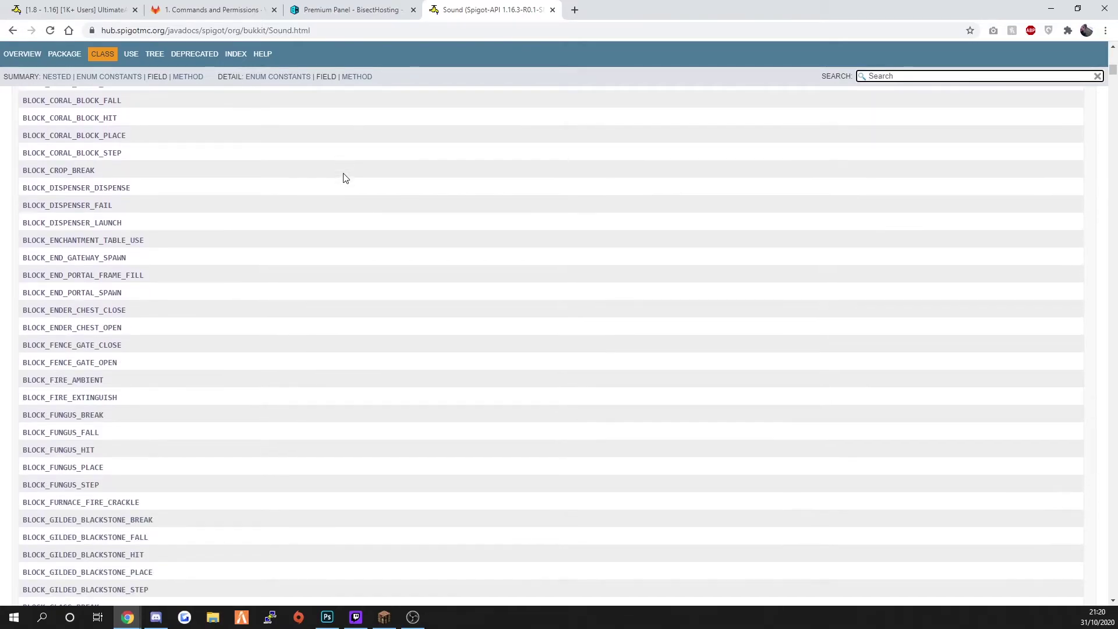
{"action": "scroll", "coordinate": [330, 180], "scroll_direction": "down", "scroll_amount": 6}
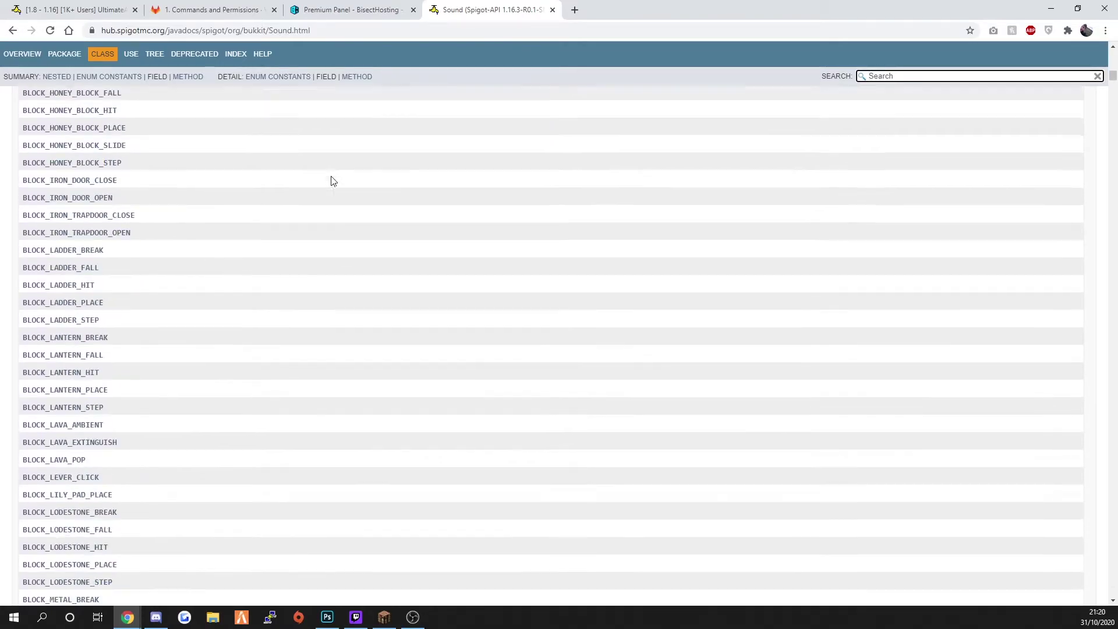
{"action": "scroll", "coordinate": [331, 181], "scroll_direction": "down", "scroll_amount": 4}
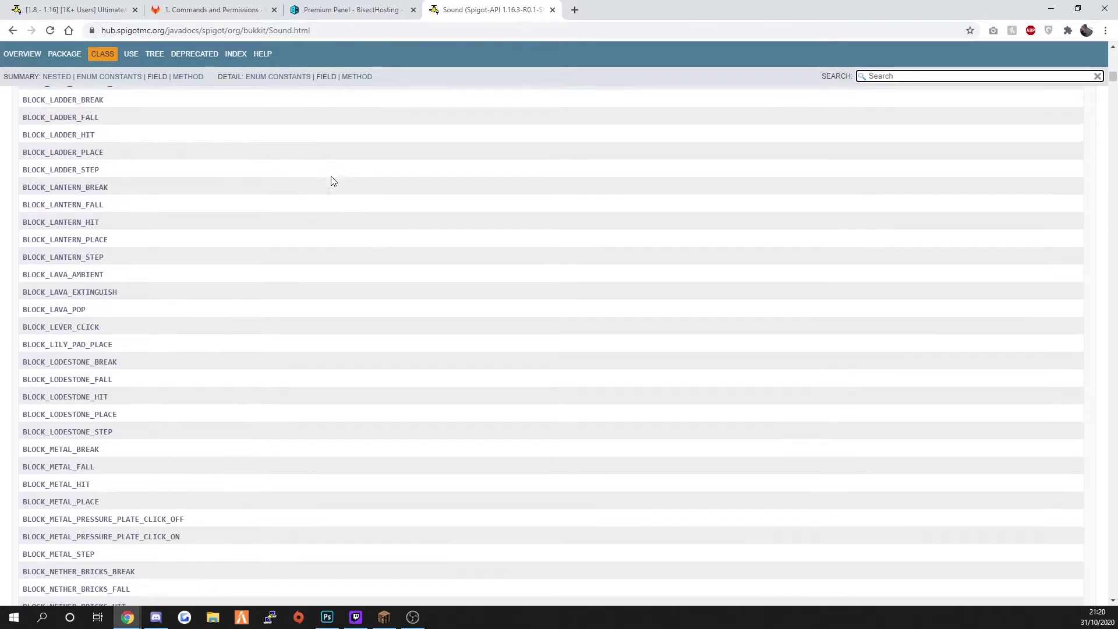
{"action": "scroll", "coordinate": [317, 192], "scroll_direction": "down", "scroll_amount": 5}
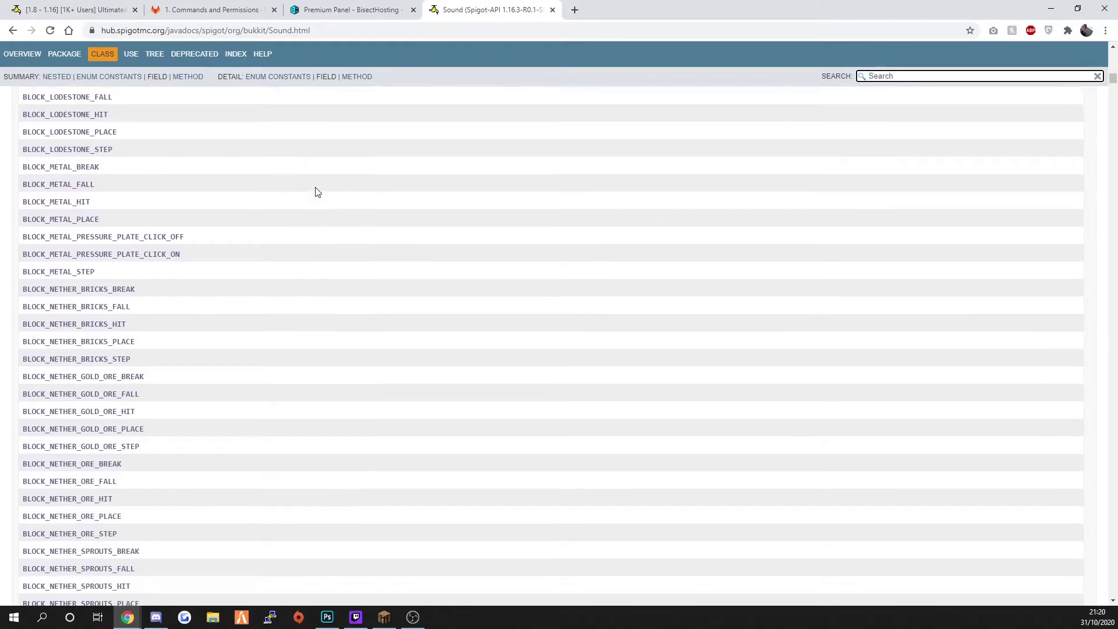
{"action": "scroll", "coordinate": [317, 192], "scroll_direction": "down", "scroll_amount": 8}
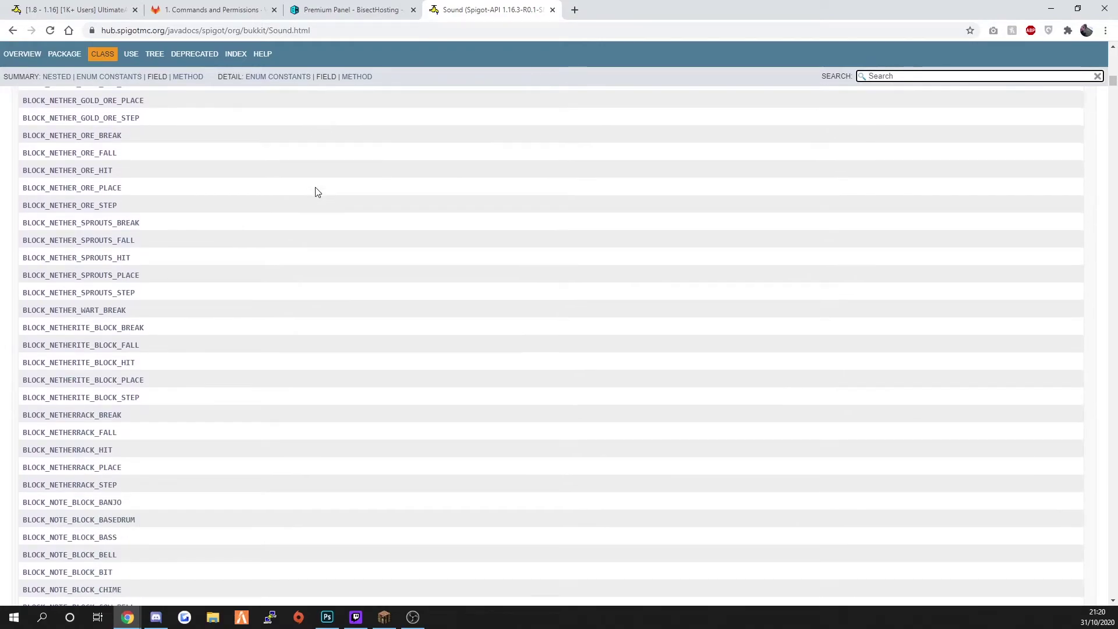
{"action": "scroll", "coordinate": [317, 192], "scroll_direction": "down", "scroll_amount": 18}
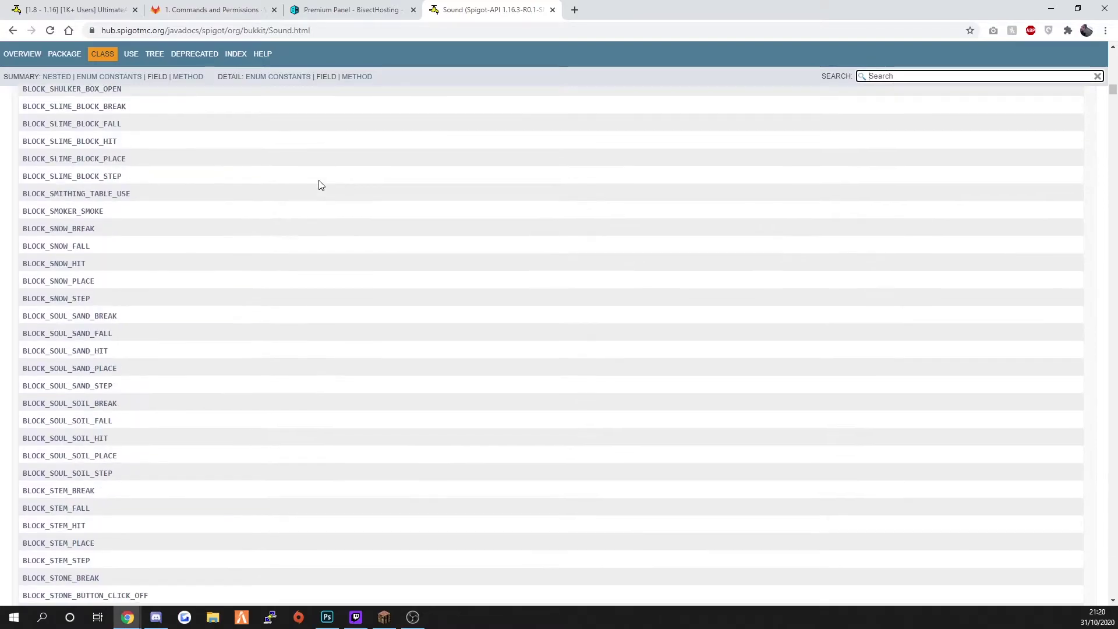
Search the Sound page for several terms to find a suitable sound.
{"action": "key", "text": "ctrl+f"}
{"action": "type", "text": "end"}
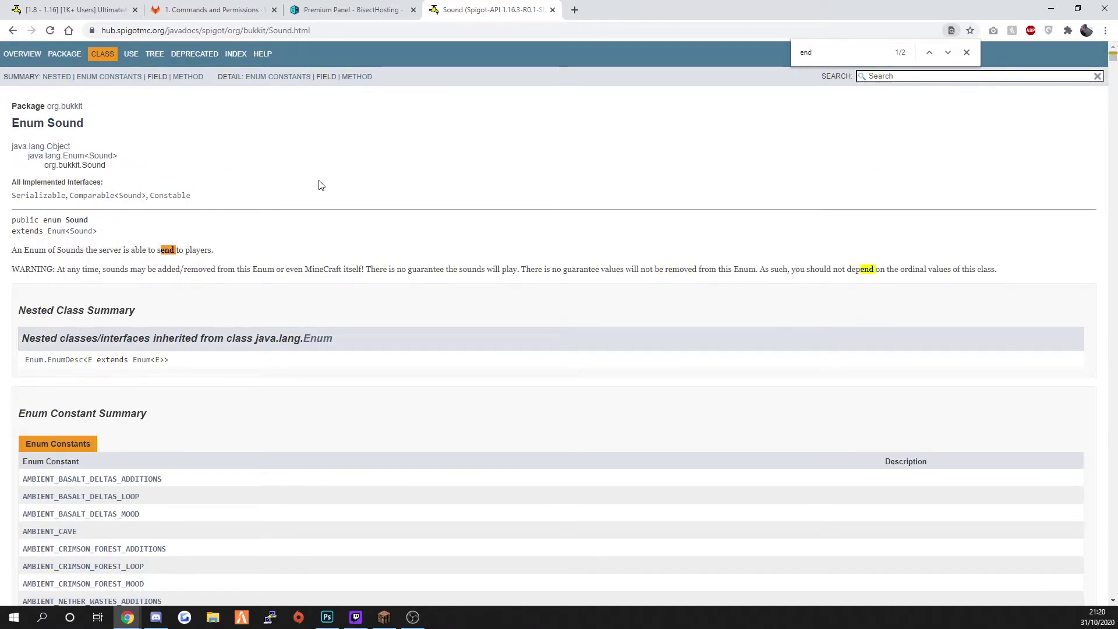
{"action": "key", "text": "BackSpace"}
{"action": "key", "text": "BackSpace"}
{"action": "key", "text": "BackSpace"}
{"action": "type", "text": "achi"}
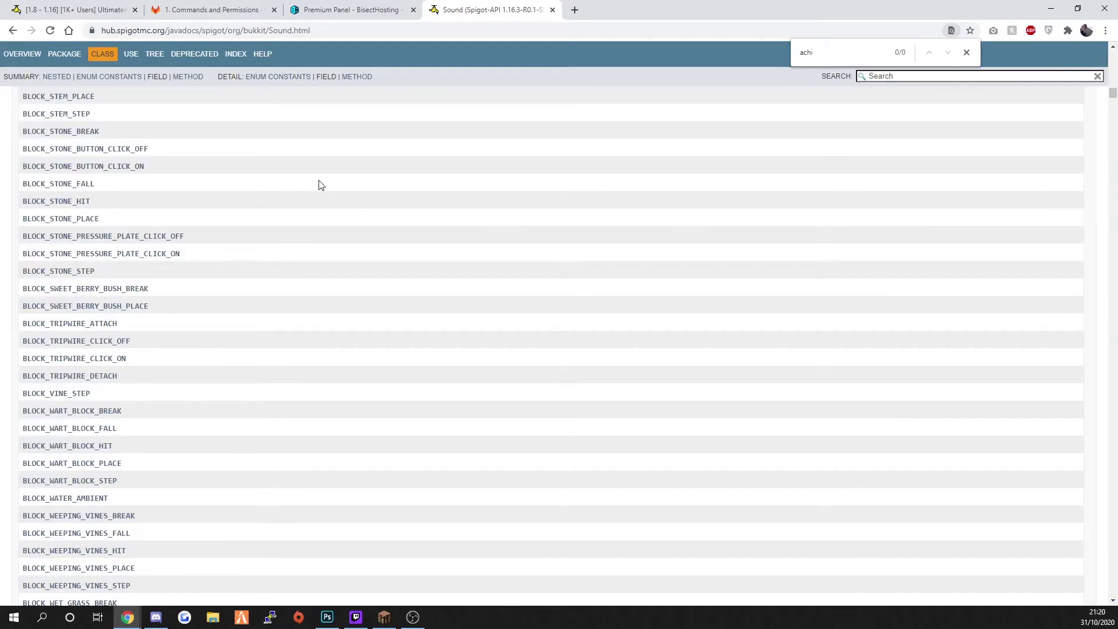
{"action": "key", "text": "BackSpace"}
{"action": "key", "text": "BackSpace"}
{"action": "key", "text": "BackSpace"}
{"action": "type", "text": "ac"}
{"action": "key", "text": "BackSpace"}
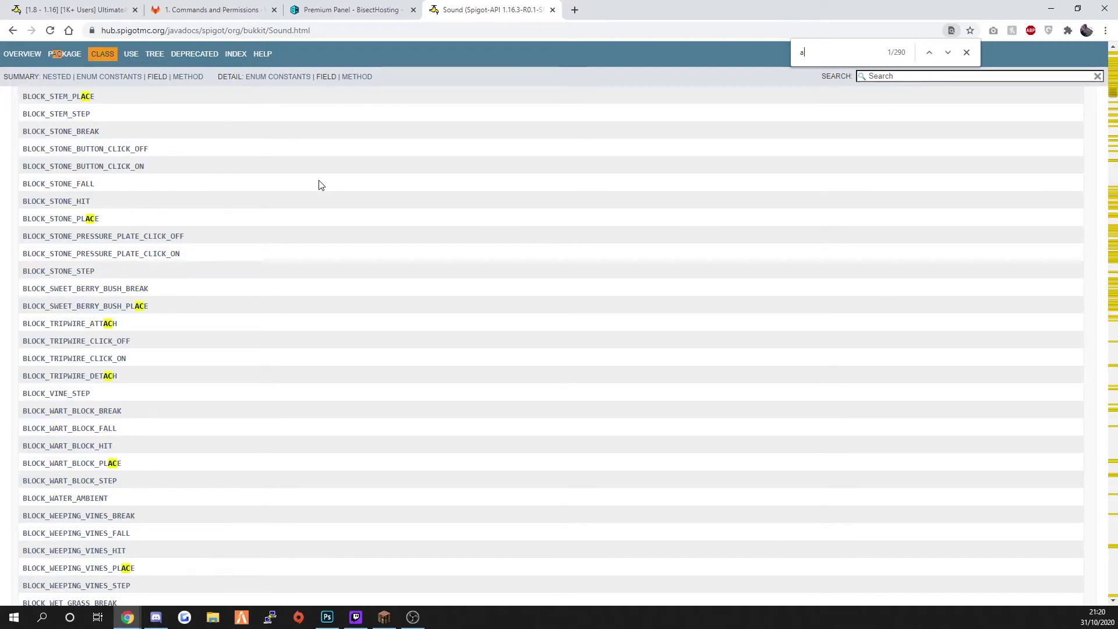
{"action": "type", "text": "f"}
{"action": "key", "text": "BackSpace"}
{"action": "type", "text": "dva"}
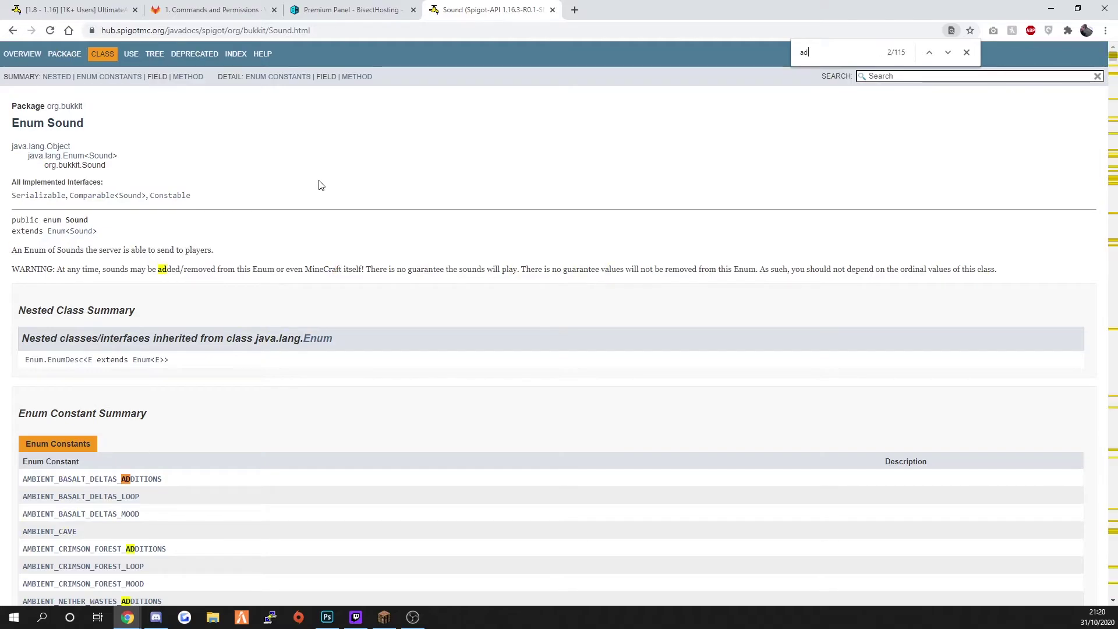
{"action": "key", "text": "BackSpace"}
{"action": "key", "text": "BackSpace"}
{"action": "key", "text": "BackSpace"}
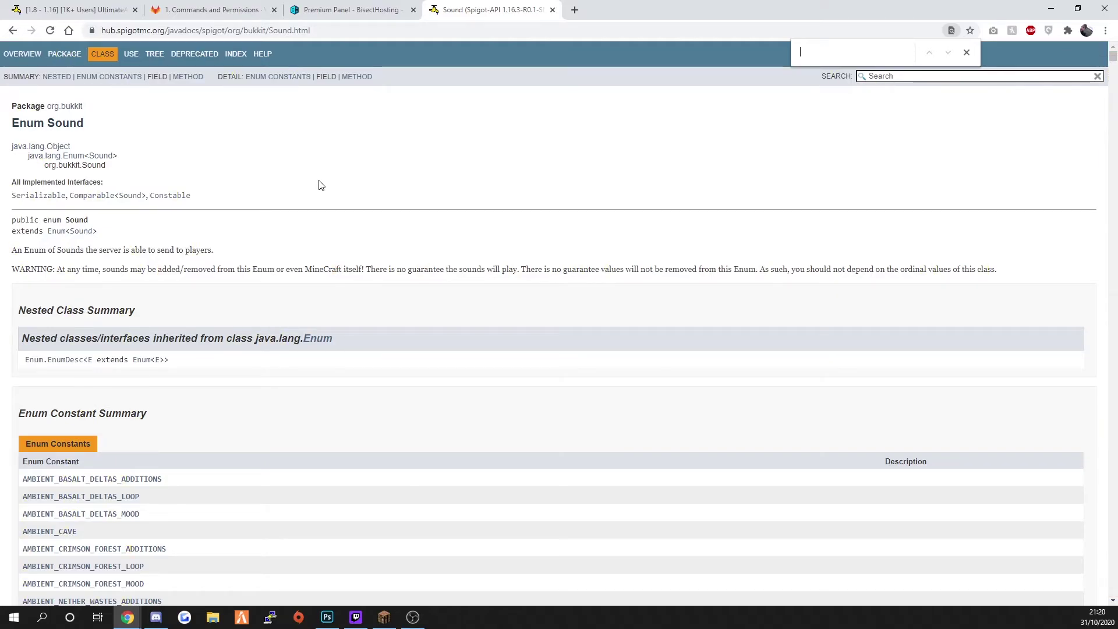
Scroll down the Sound list and select the ENTITY_FIREWORK_ROCKET_BLAST name.
{"action": "scroll", "coordinate": [319, 221], "scroll_direction": "down", "scroll_amount": 20}
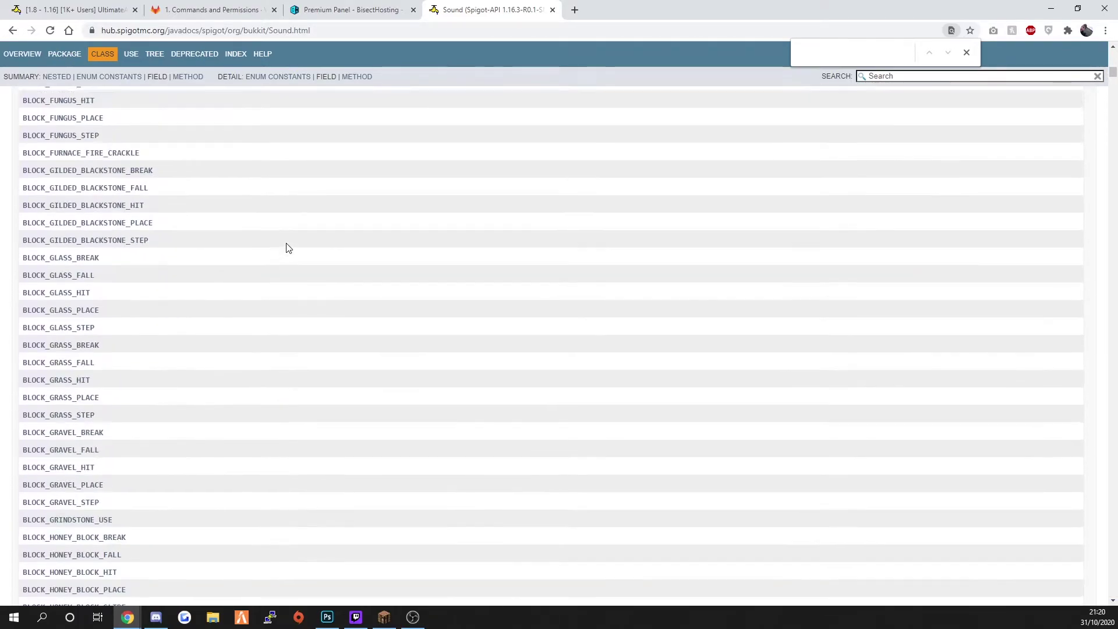
{"action": "scroll", "coordinate": [243, 264], "scroll_direction": "down", "scroll_amount": 20}
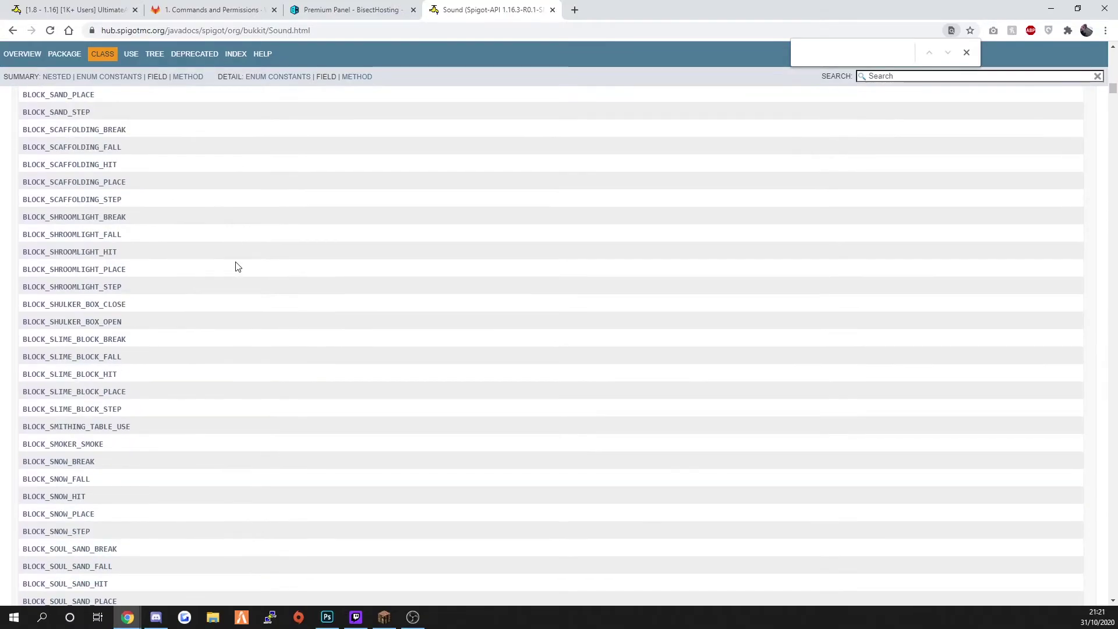
{"action": "scroll", "coordinate": [238, 266], "scroll_direction": "down", "scroll_amount": 20}
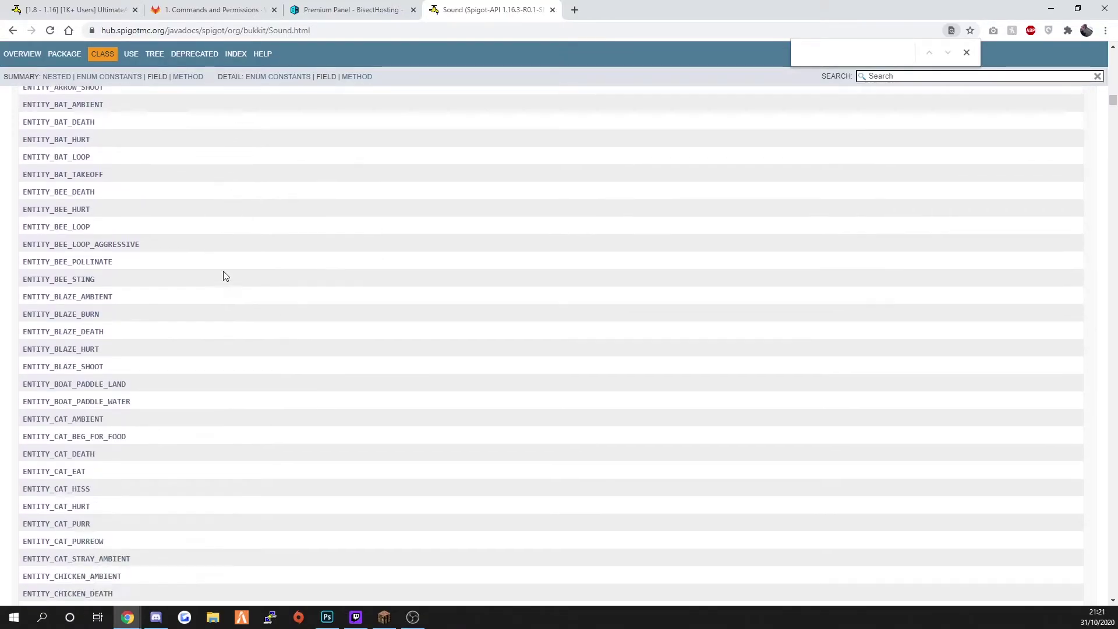
{"action": "scroll", "coordinate": [217, 286], "scroll_direction": "down", "scroll_amount": 10}
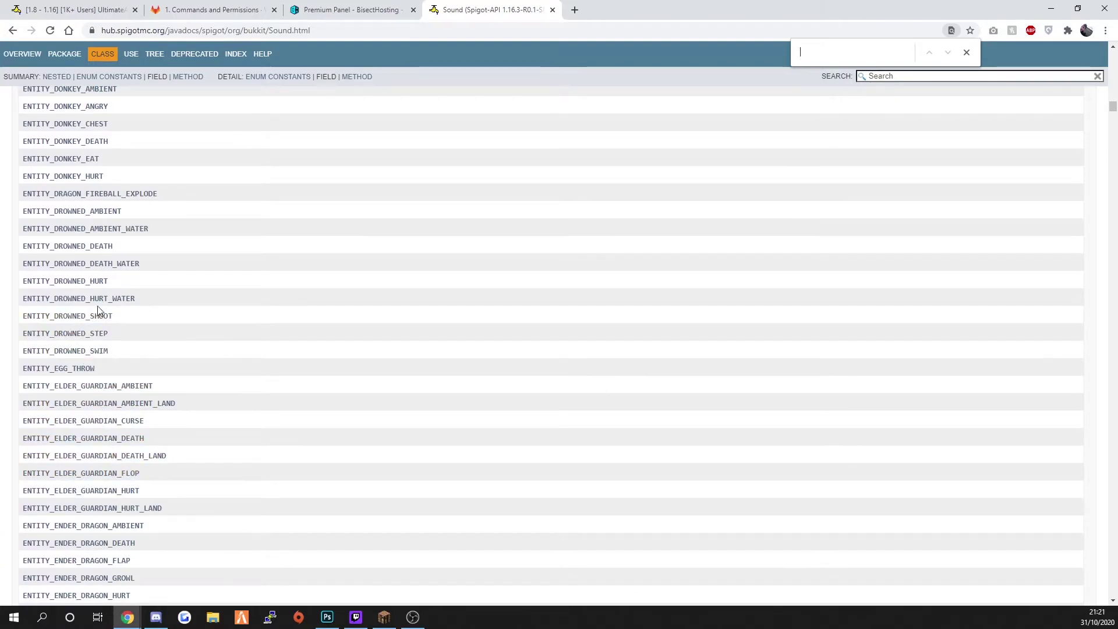
{"action": "scroll", "coordinate": [243, 434], "scroll_direction": "down", "scroll_amount": 2}
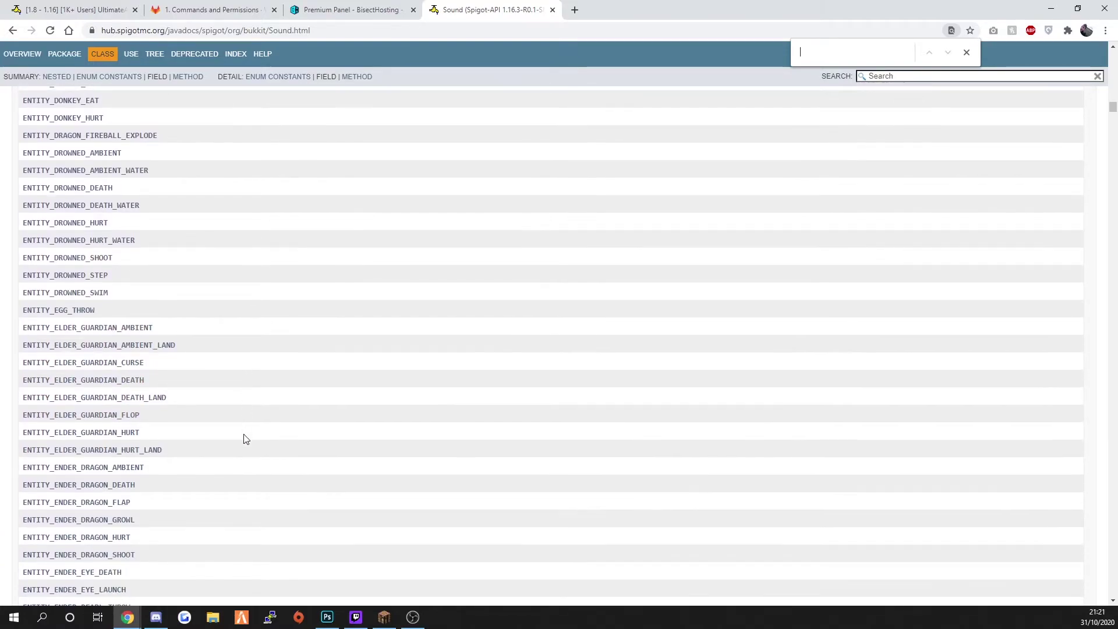
{"action": "scroll", "coordinate": [236, 435], "scroll_direction": "down", "scroll_amount": 1}
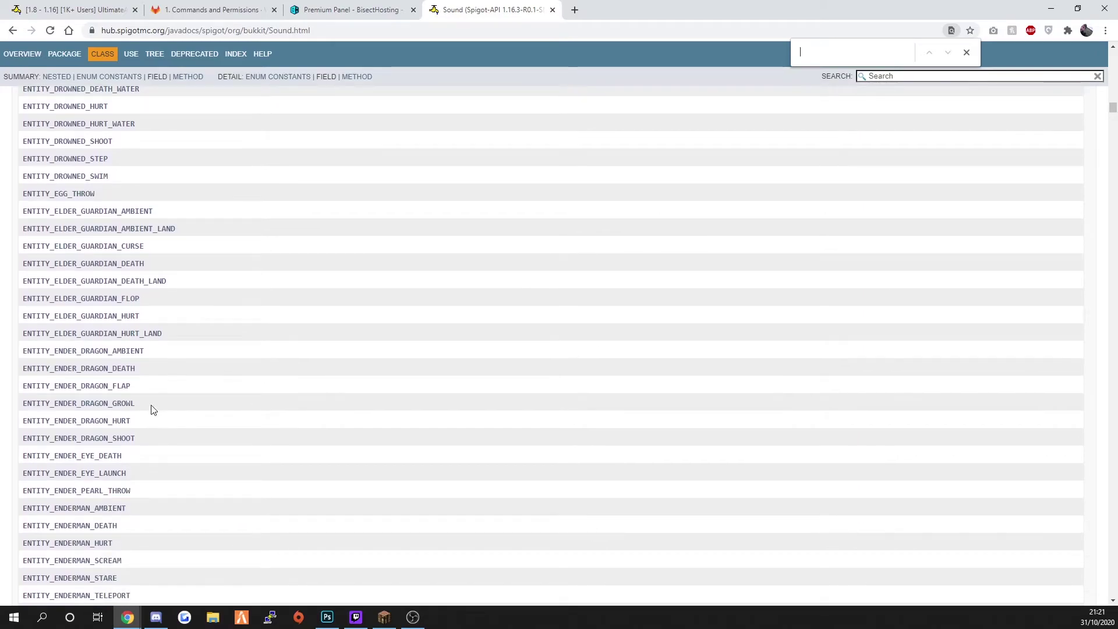
{"action": "scroll", "coordinate": [219, 447], "scroll_direction": "down", "scroll_amount": 4}
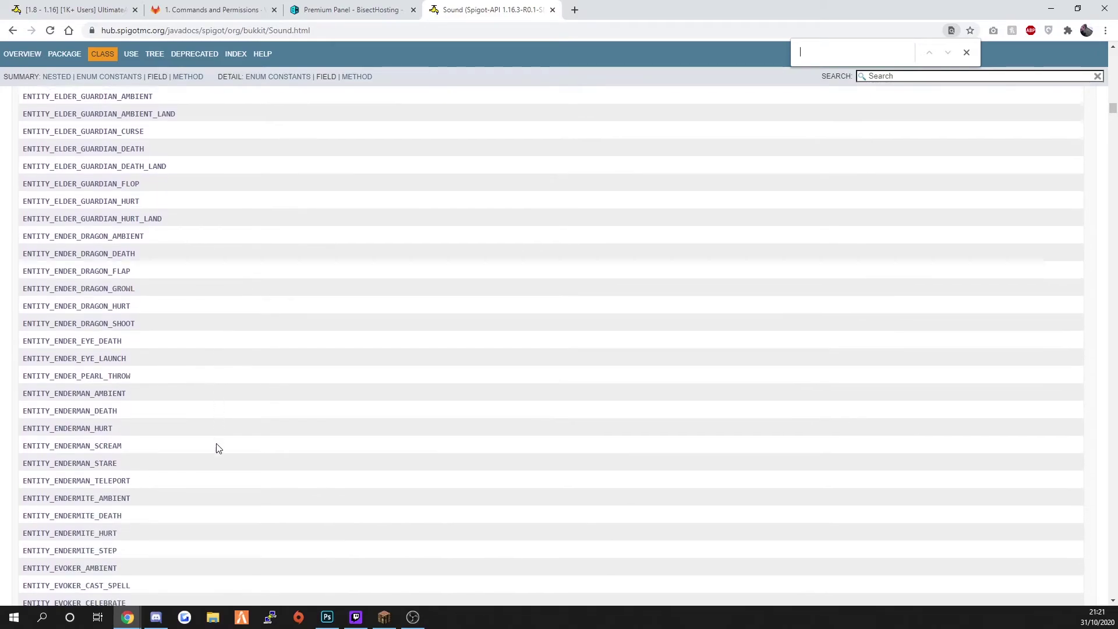
{"action": "scroll", "coordinate": [219, 447], "scroll_direction": "down", "scroll_amount": 4}
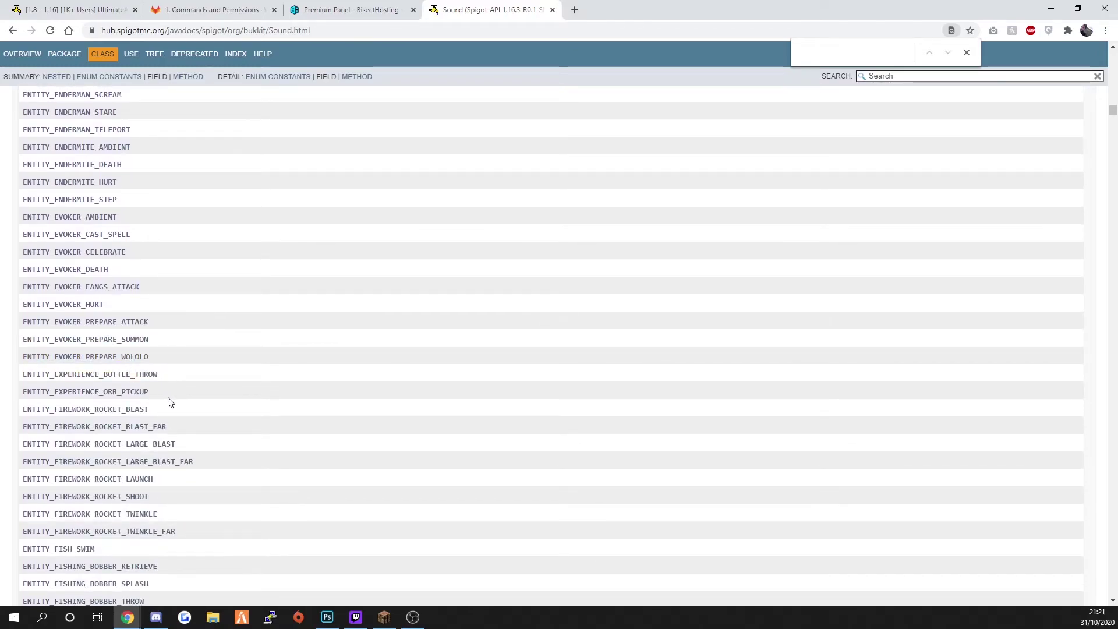
{"action": "left_click_drag", "start_coordinate": [159, 412], "coordinate": [21, 415]}
{"action": "key", "text": "ctrl+c"}
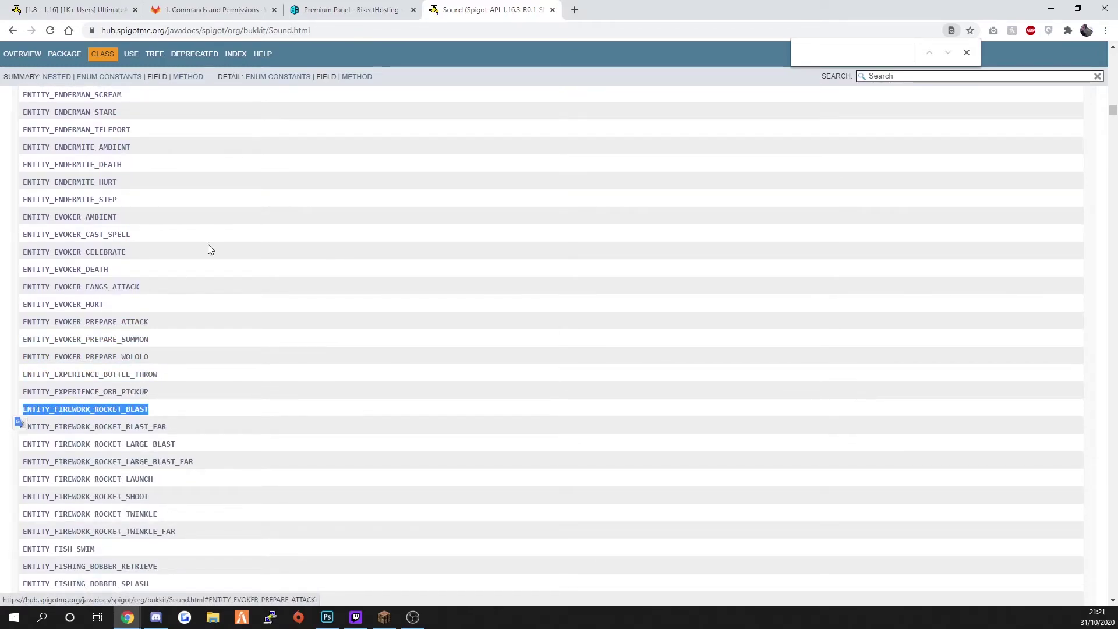
Paste ENTITY_FIREWORK_ROCKET_BLAST over the line 70 sound value and save config.yml.
{"action": "left_click", "coordinate": [341, 6]}
{"action": "left_click", "coordinate": [182, 304]}
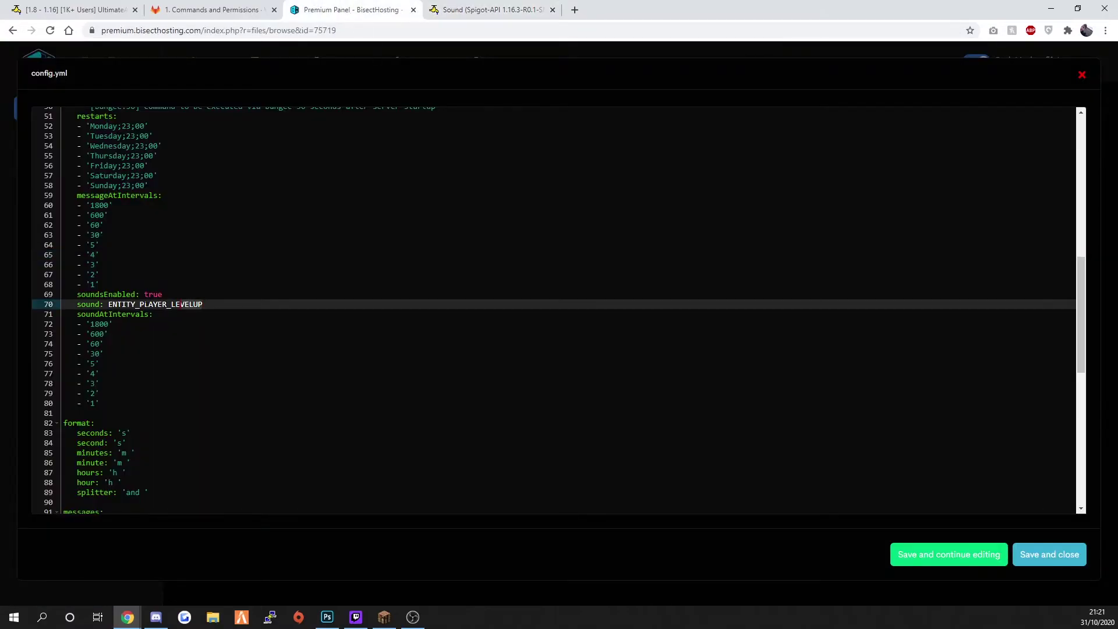
{"action": "key", "text": "ctrl+v"}
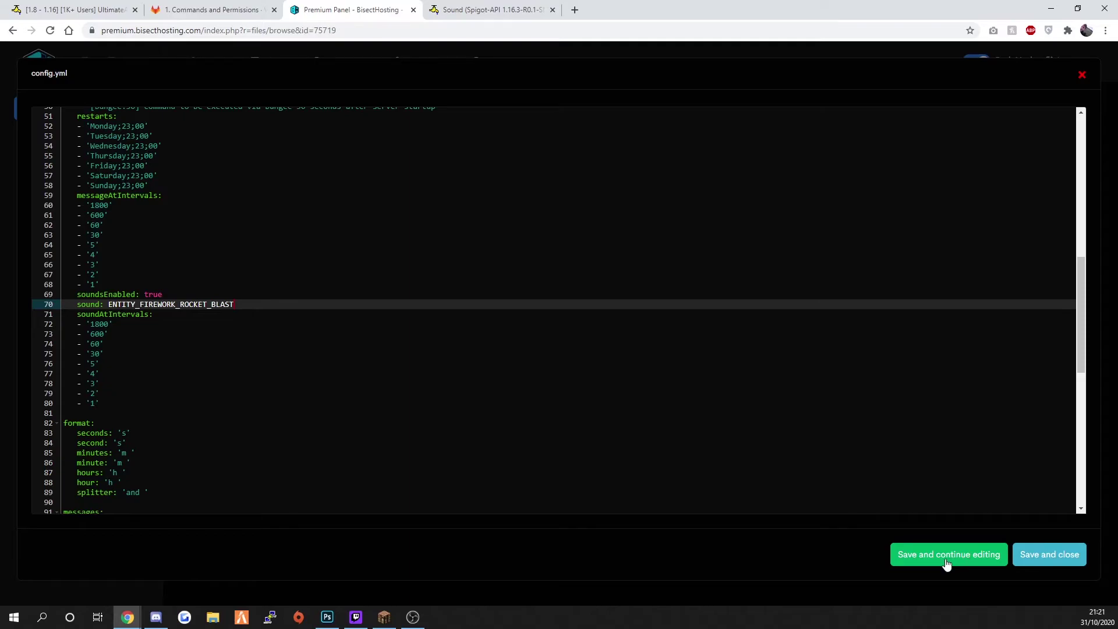
{"action": "left_click", "coordinate": [1049, 556]}
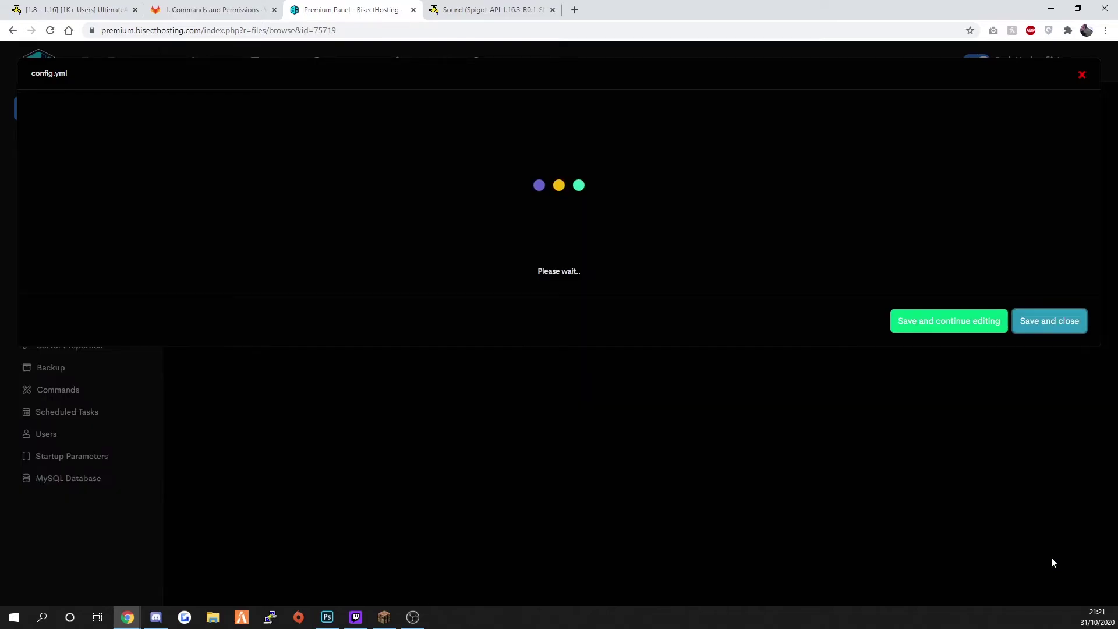
Open the server console and start entering the 'ar reload' command.
{"action": "left_click", "coordinate": [54, 212]}
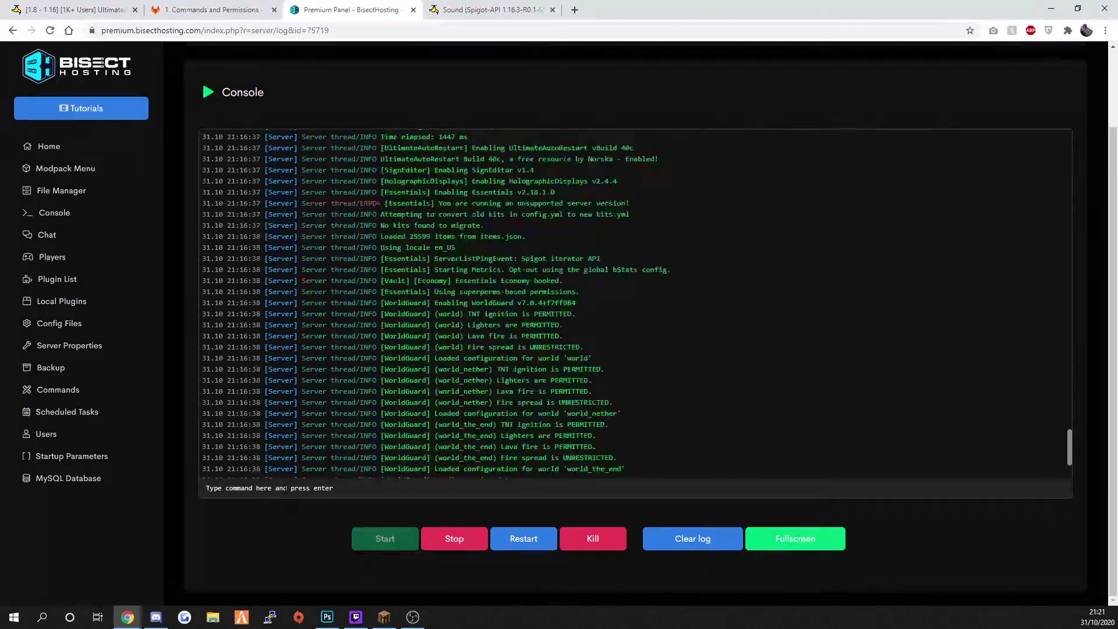
{"action": "type", "text": "a"}
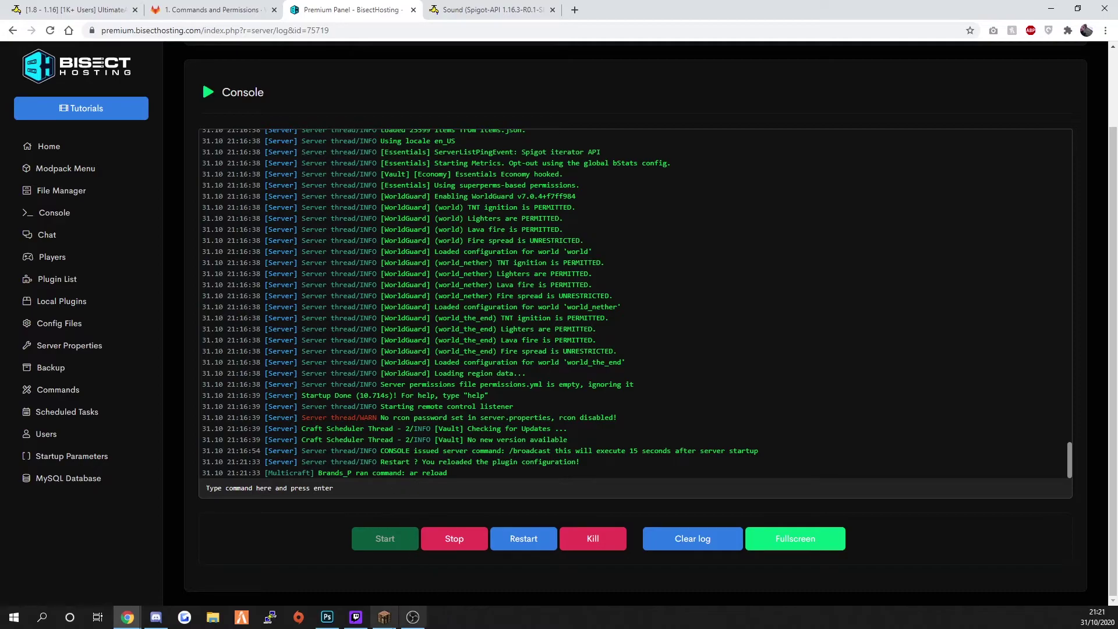
Rejoin the tutorial server and run /ar reload in chat.
{"action": "left_click", "coordinate": [384, 617]}
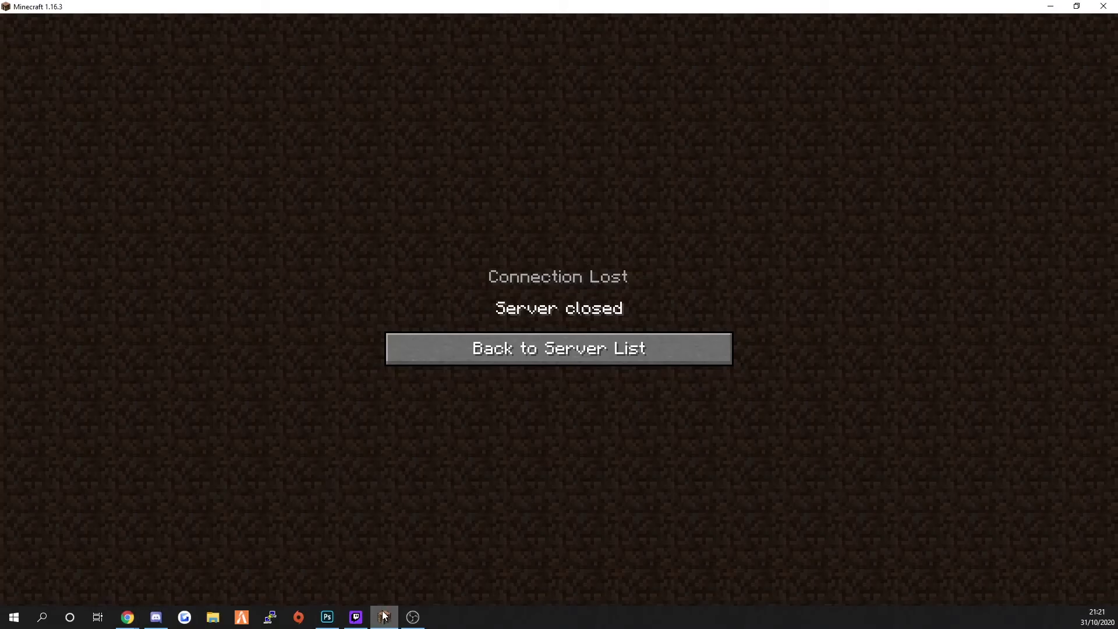
{"action": "left_click", "coordinate": [508, 350]}
{"action": "double_click", "coordinate": [520, 183]}
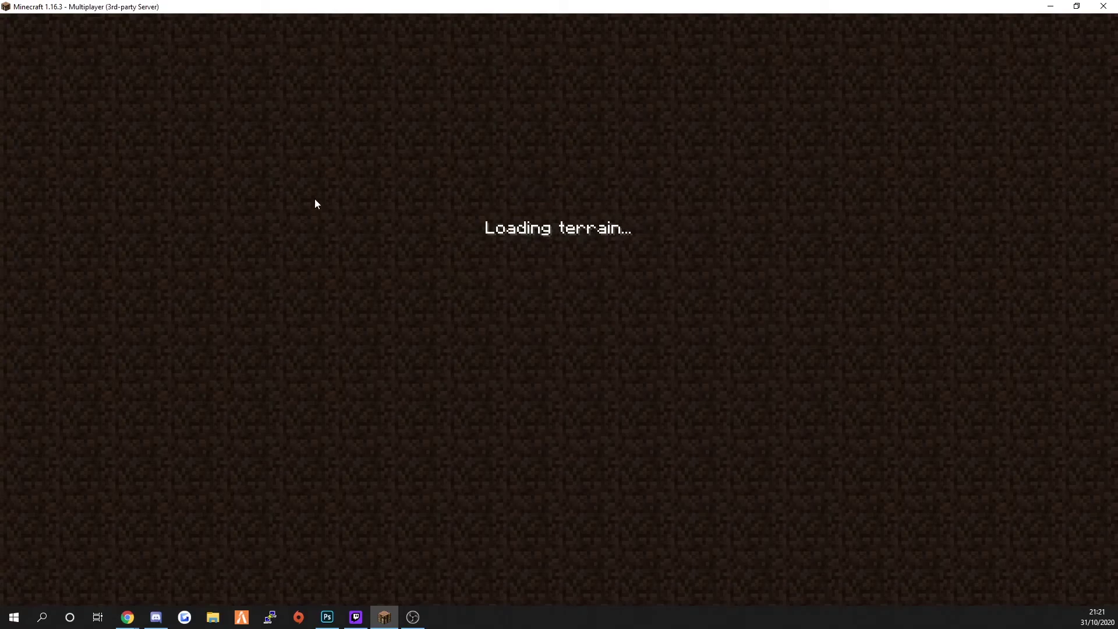
{"action": "type", "text": "s"}
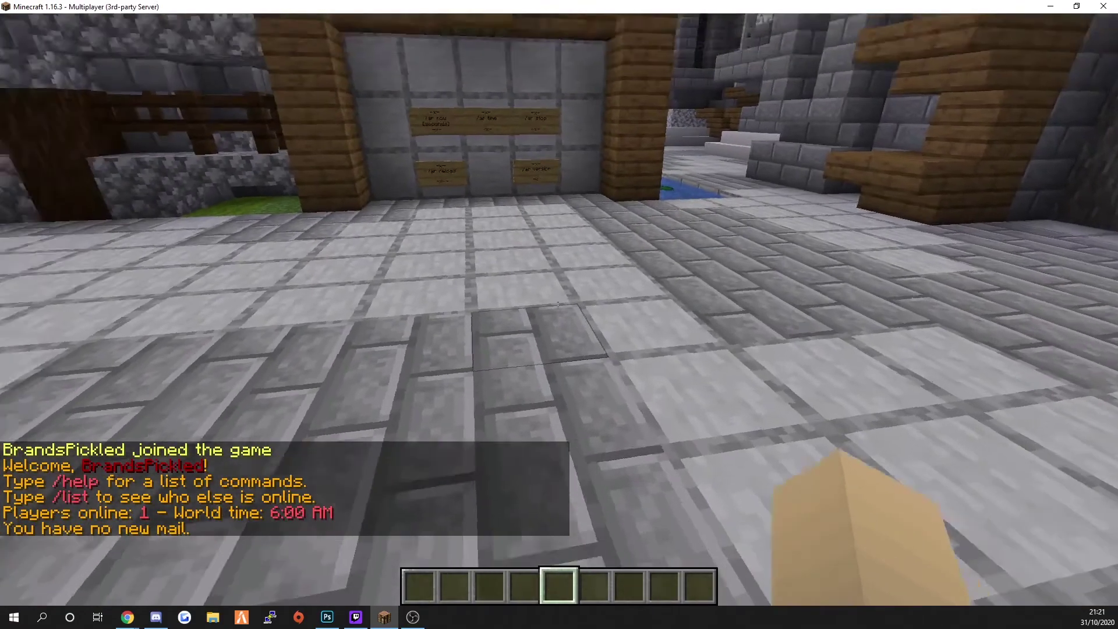
{"action": "type", "text": "/ar reload"}
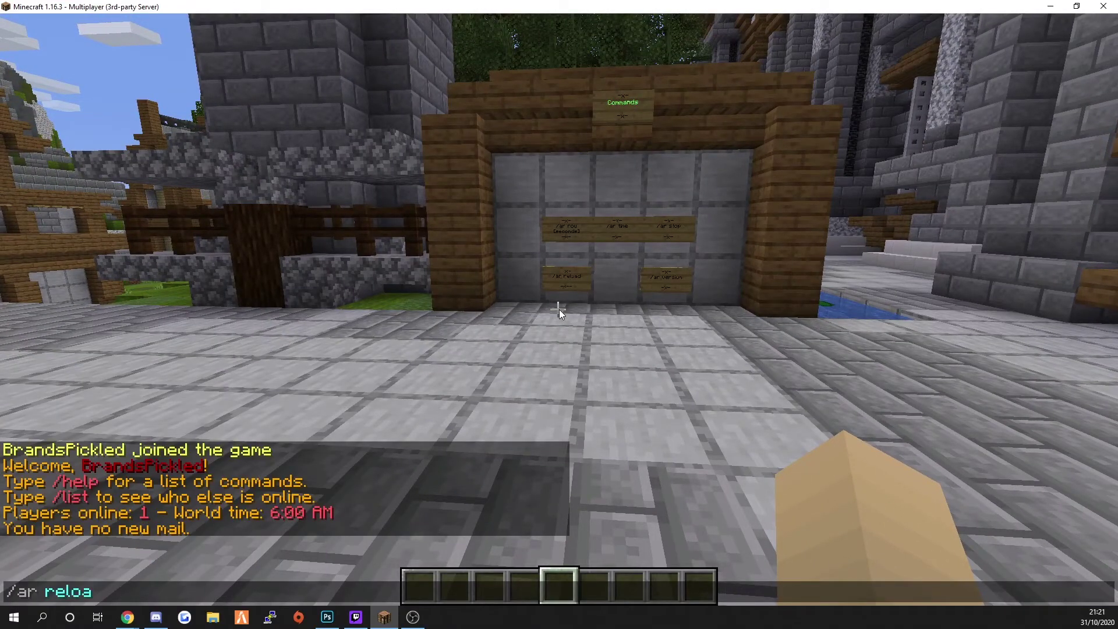
{"action": "key", "text": "Return"}
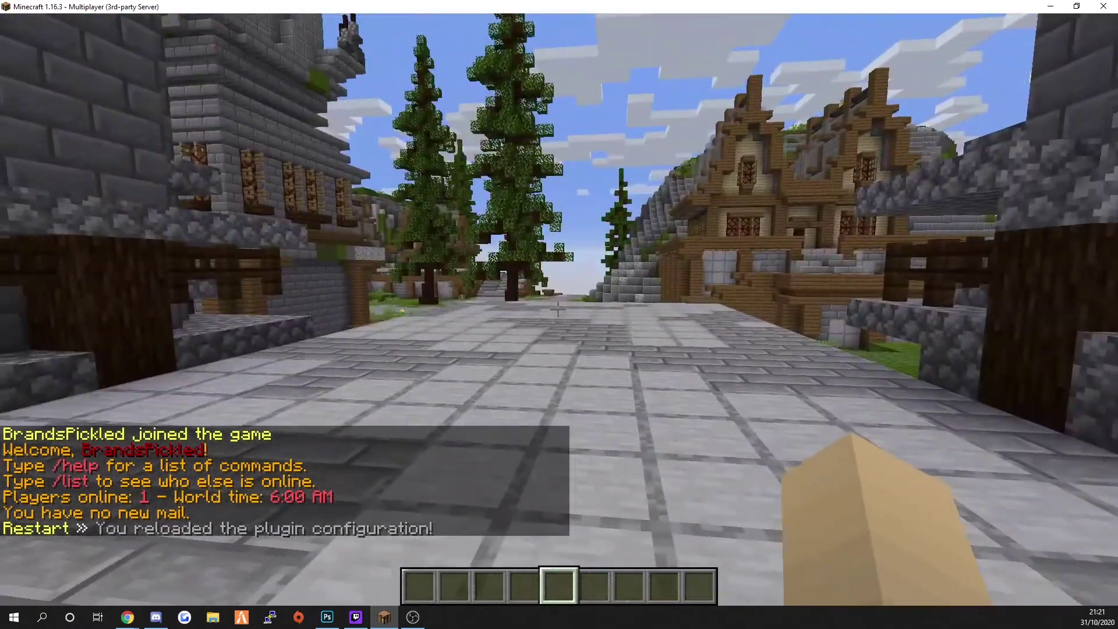
Force a 10-second auto-restart with /ar n 10 and walk during the countdown.
{"action": "type", "text": "t/ar"}
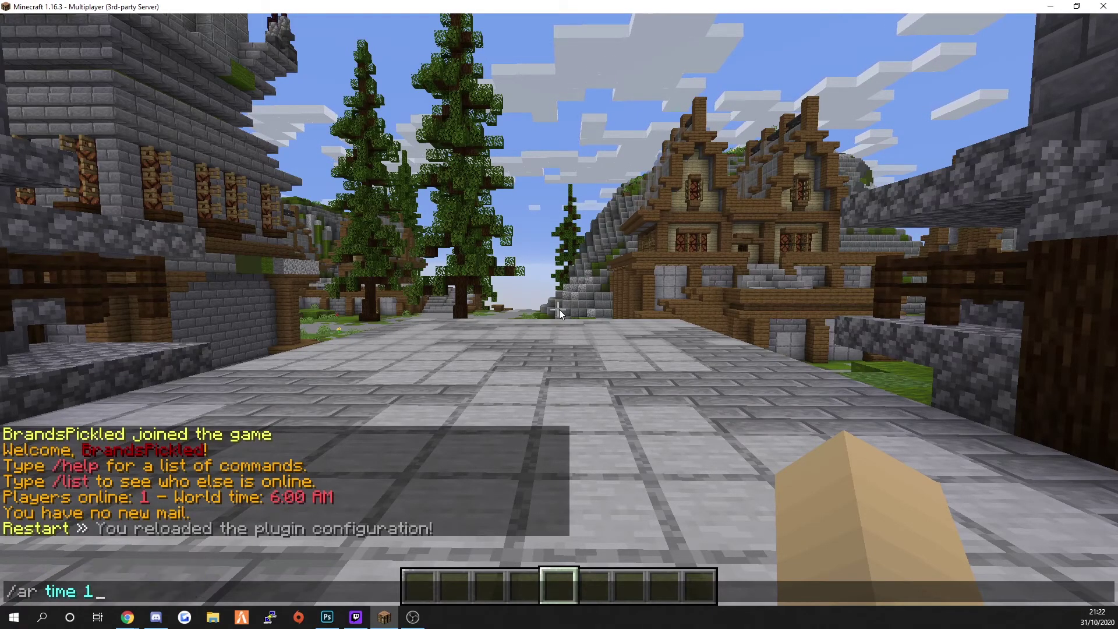
{"action": "key", "text": "Return"}
{"action": "key", "text": "t"}
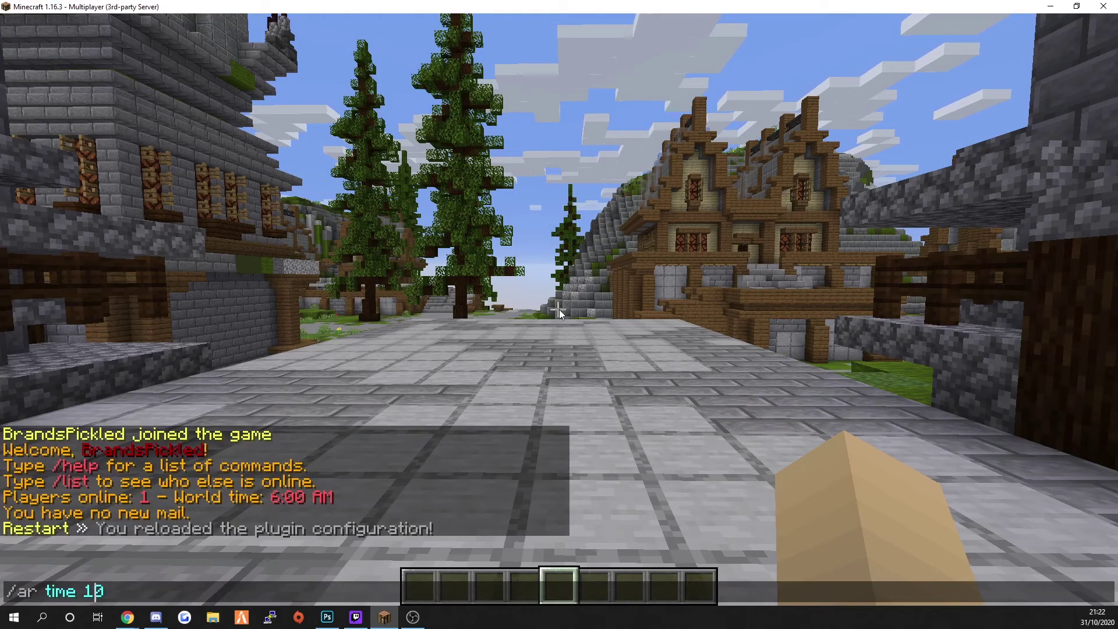
{"action": "key", "text": "Return"}
{"action": "key", "text": "w"}
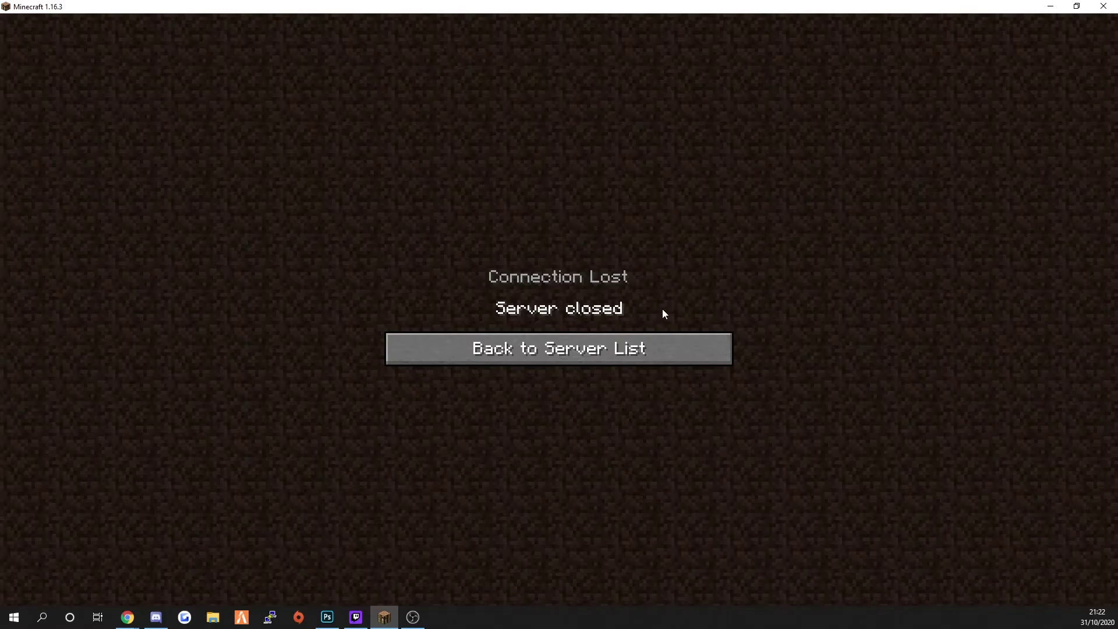
Leave the disconnect screen and server list for the title screen, then go fullscreen with F11.
{"action": "left_click", "coordinate": [634, 340]}
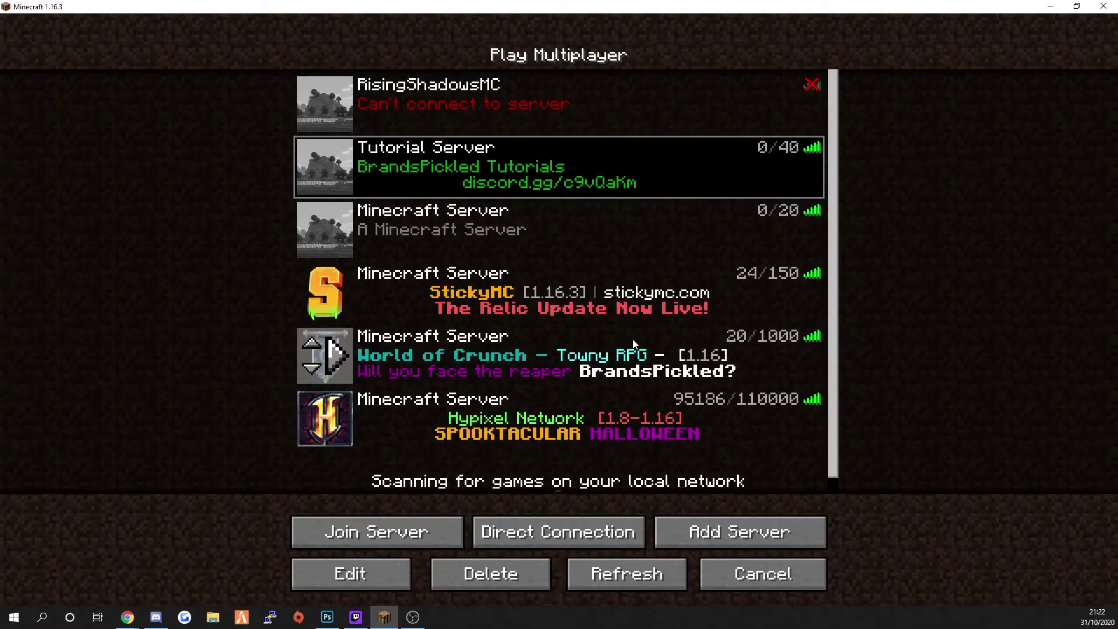
{"action": "left_click", "coordinate": [718, 574]}
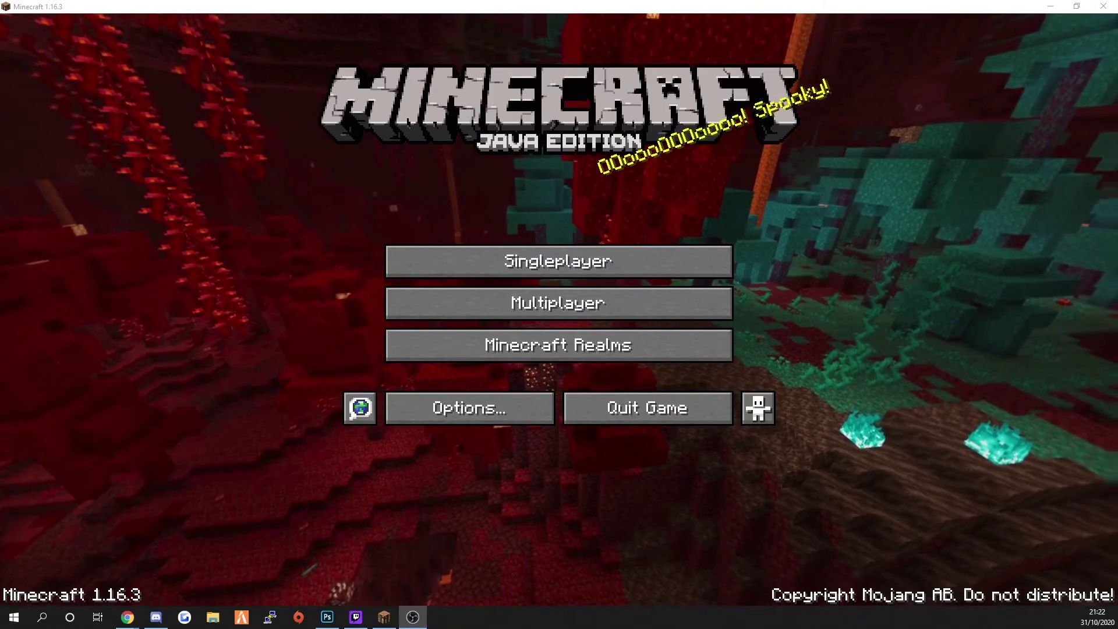
{"action": "key", "text": "F11"}
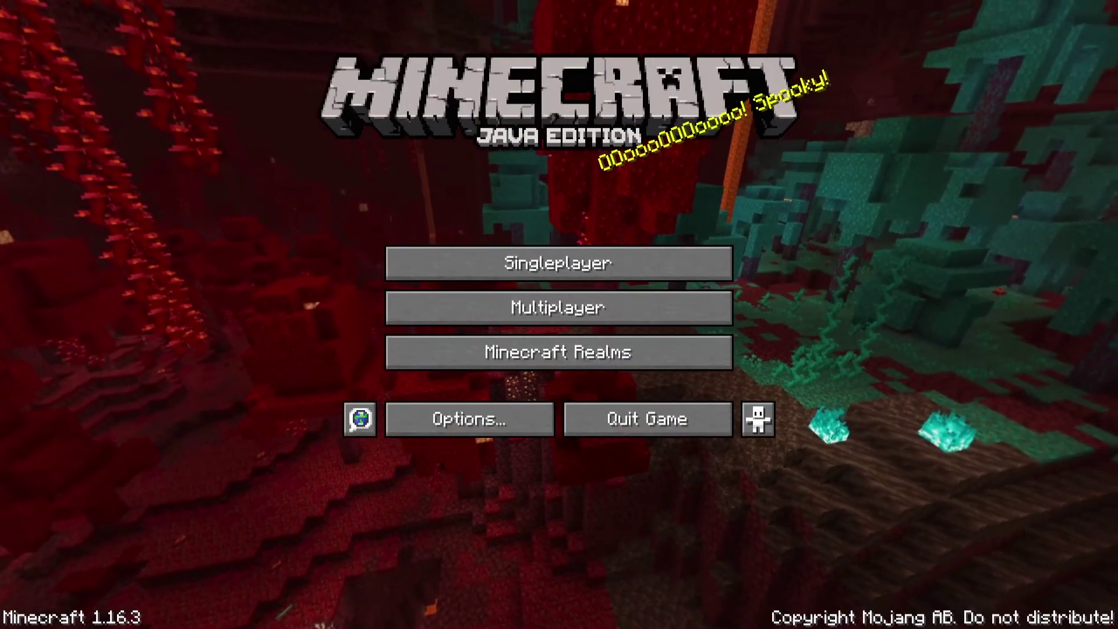